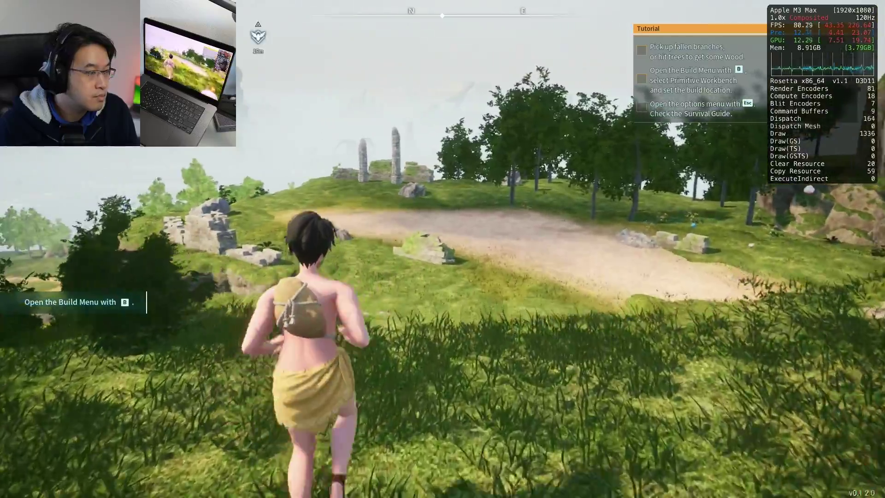
{"action": "key", "text": "w"}
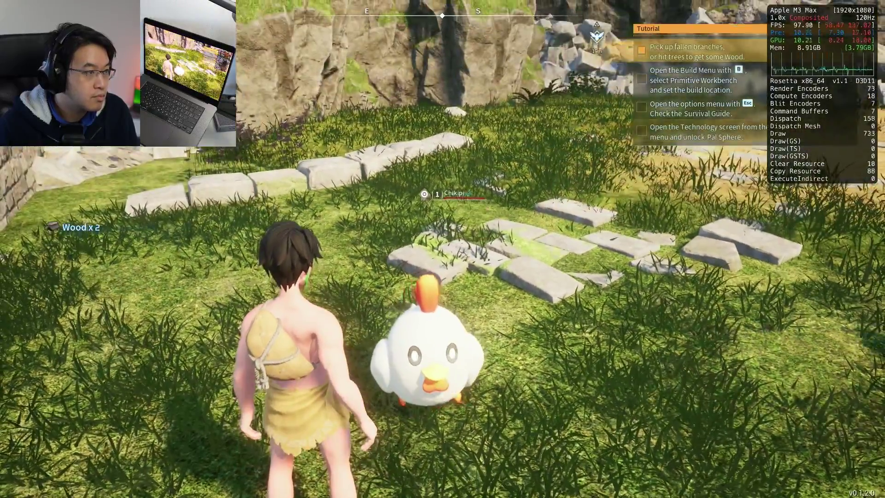
{"action": "key", "text": "w"}
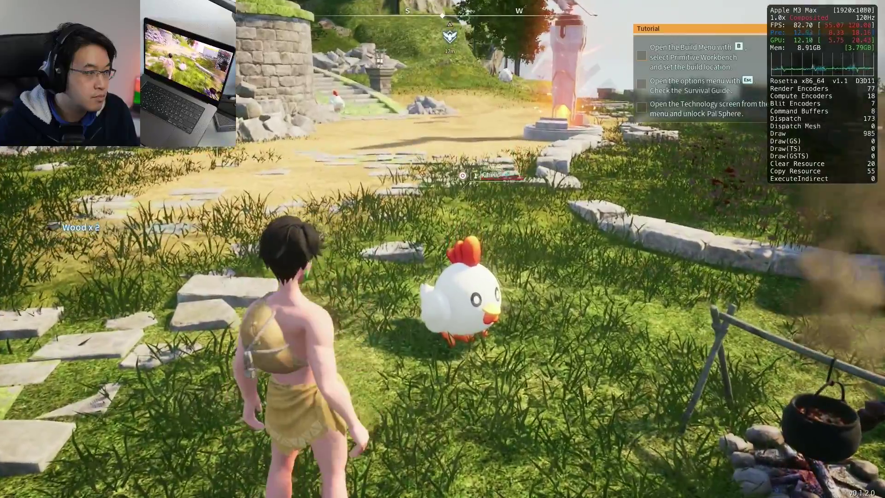
{"action": "key", "text": "w"}
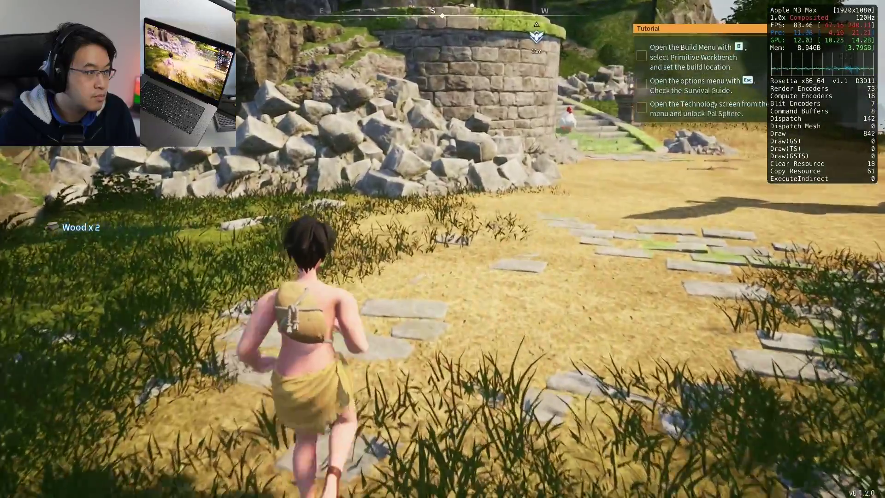
{"action": "key", "text": "b"}
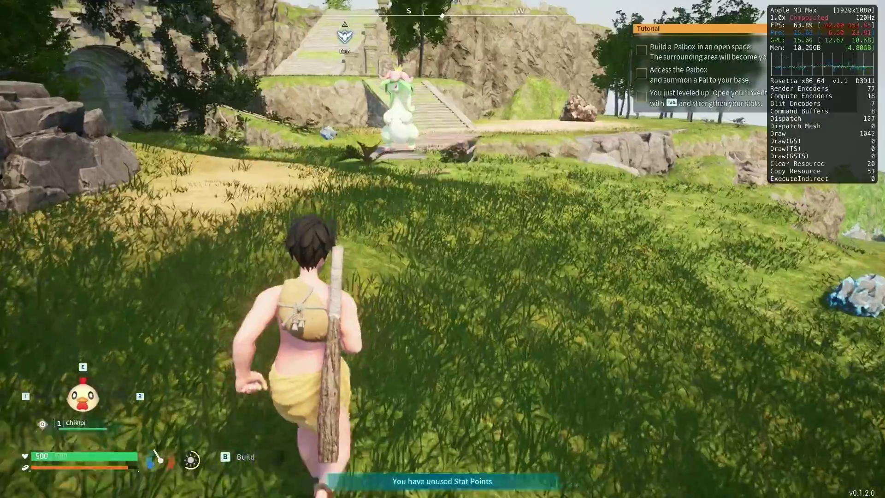
{"action": "key", "text": "w"}
{"action": "key", "text": "w"}
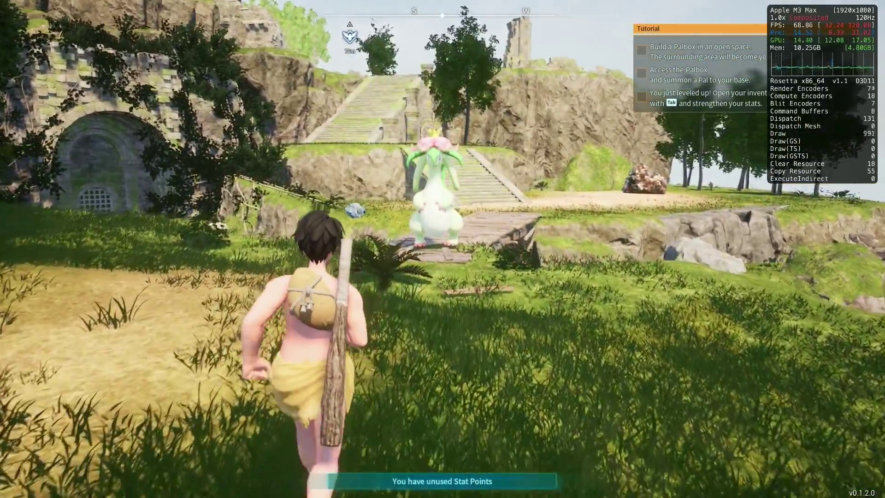
{"action": "key", "text": "w"}
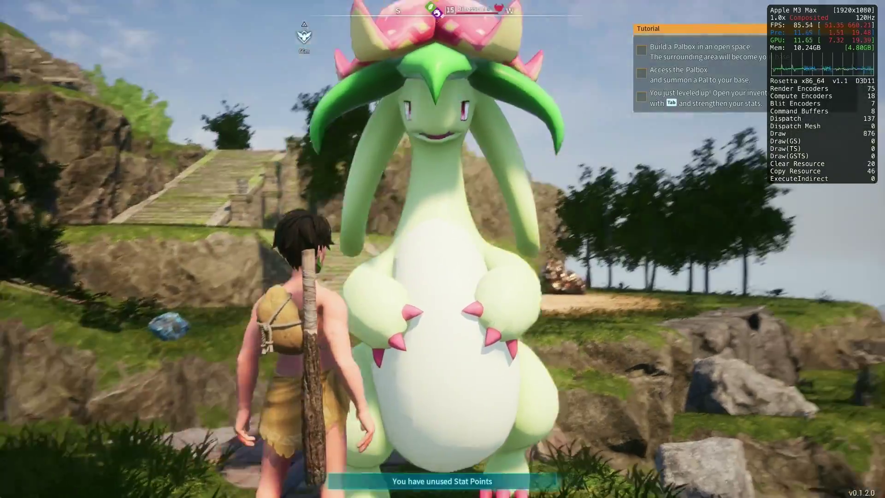
{"action": "key", "text": "s"}
{"action": "key", "text": "w"}
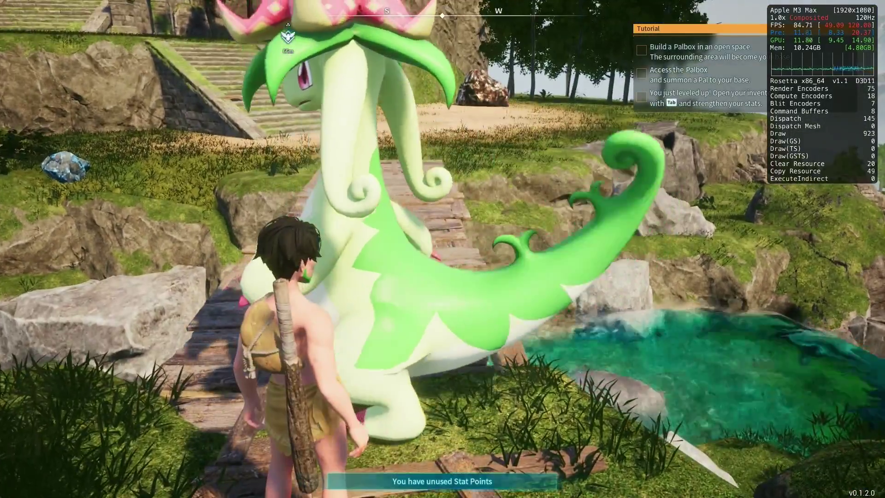
{"action": "key", "text": "e"}
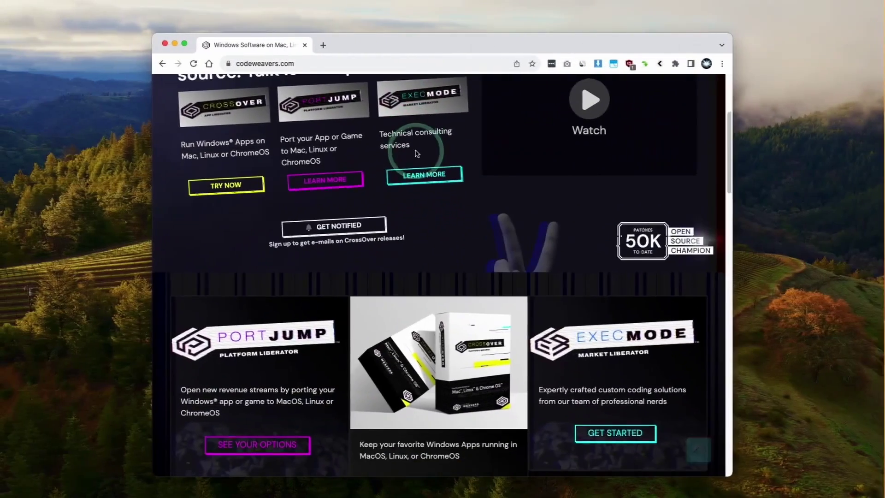
- Open the CrossOver store pricing page from the CodeWeavers home page
{"action": "scroll", "coordinate": [443, 276], "scroll_direction": "down", "scroll_amount": 5}
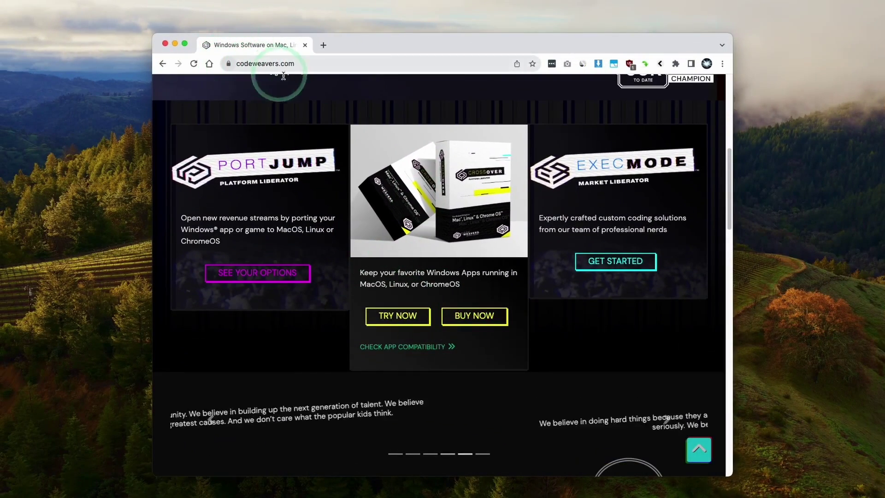
{"action": "left_click", "coordinate": [464, 321]}
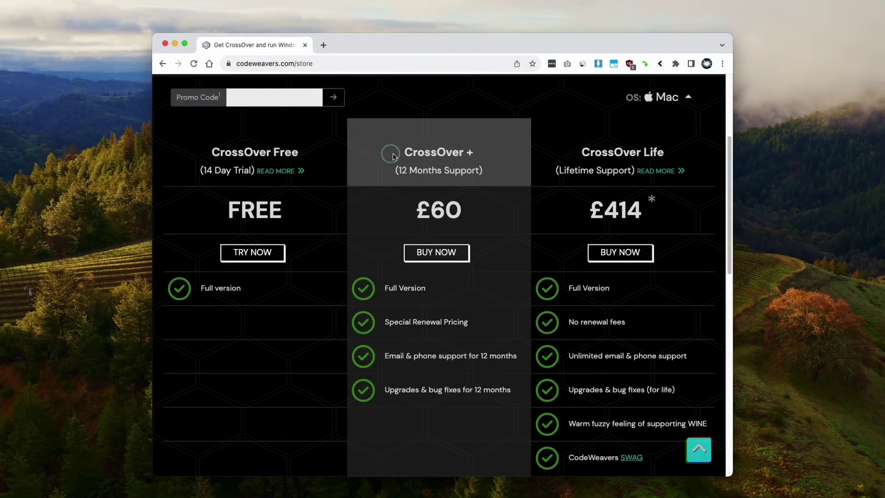
{"action": "mouse_move", "coordinate": [393, 157]}
{"action": "left_mouse_down"}
{"action": "mouse_move", "coordinate": [516, 174]}
{"action": "mouse_move", "coordinate": [388, 148]}
{"action": "left_mouse_up"}
{"action": "left_click", "coordinate": [500, 176]}
{"action": "left_click", "coordinate": [387, 148]}
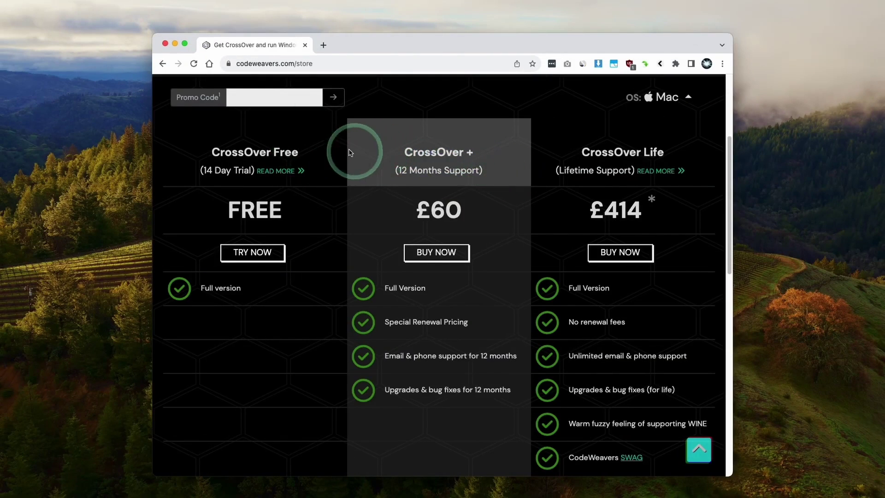
- Apply the promo code APPLEGAMINGWIKINEW in the CodeWeavers store and check the discounted CrossOver + price
{"action": "left_click", "coordinate": [269, 98]}
{"action": "type", "text": "APPLEGAMINGWIKINEW"}
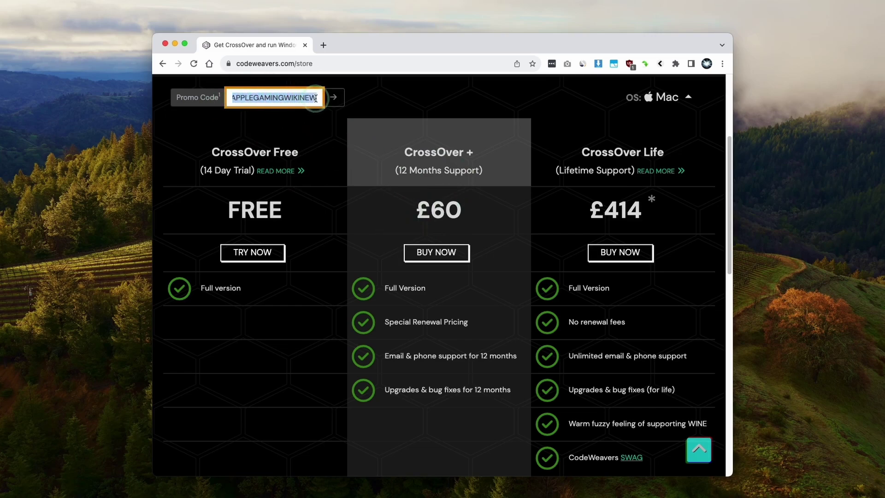
{"action": "left_click", "coordinate": [333, 97]}
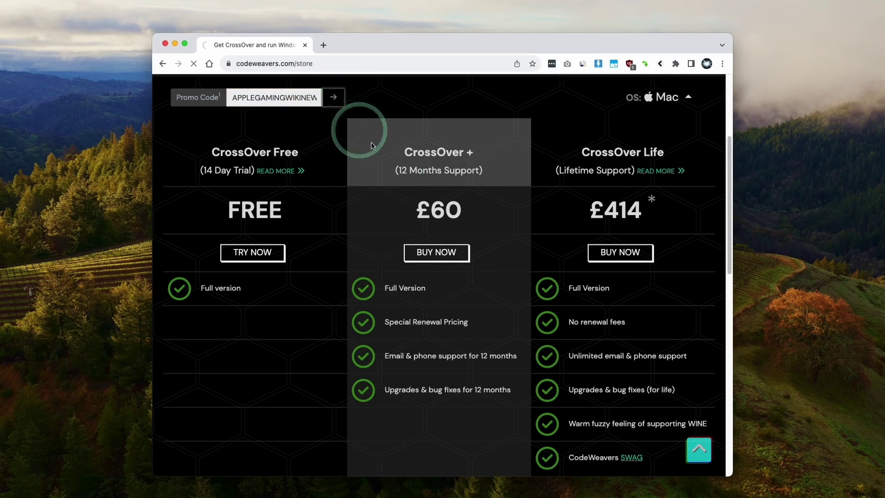
{"action": "left_click_drag", "start_coordinate": [358, 226], "coordinate": [524, 233]}
{"action": "left_click", "coordinate": [524, 235]}
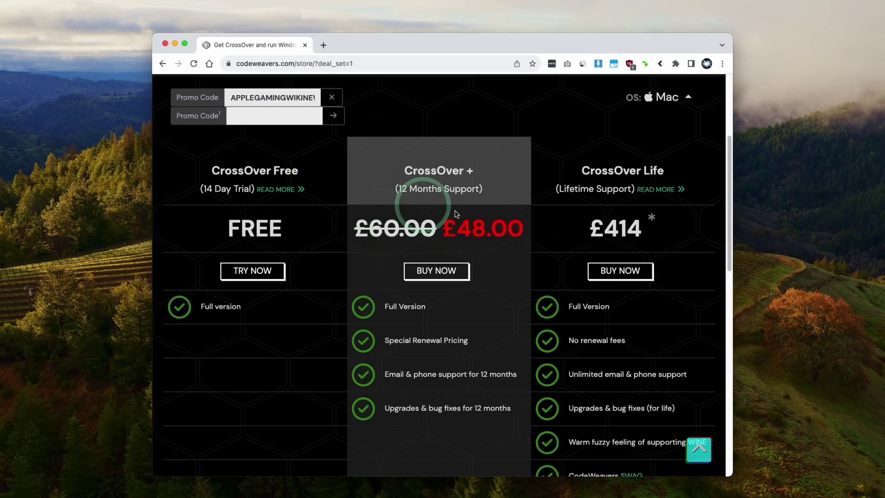
- Choose to buy CrossOver + with 12 months of support and review the checkout page
{"action": "scroll", "coordinate": [450, 226], "scroll_direction": "down", "scroll_amount": 2}
{"action": "left_click", "coordinate": [429, 209]}
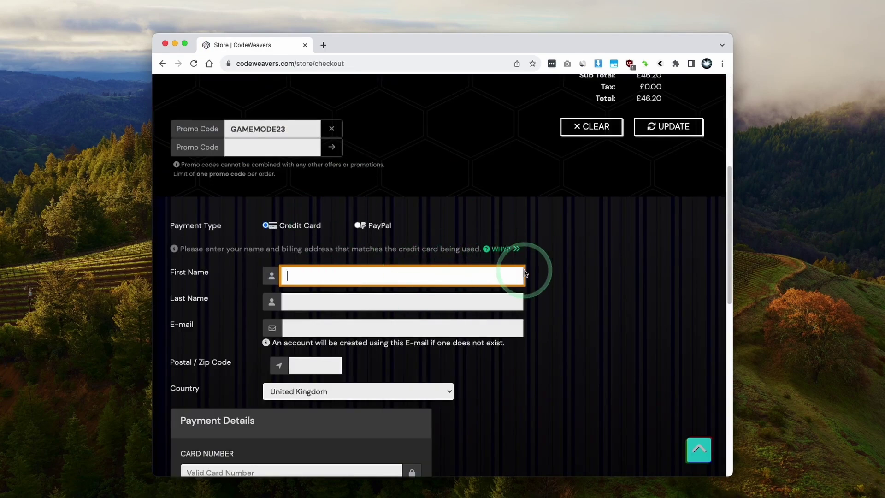
{"action": "scroll", "coordinate": [438, 216], "scroll_direction": "up", "scroll_amount": 5}
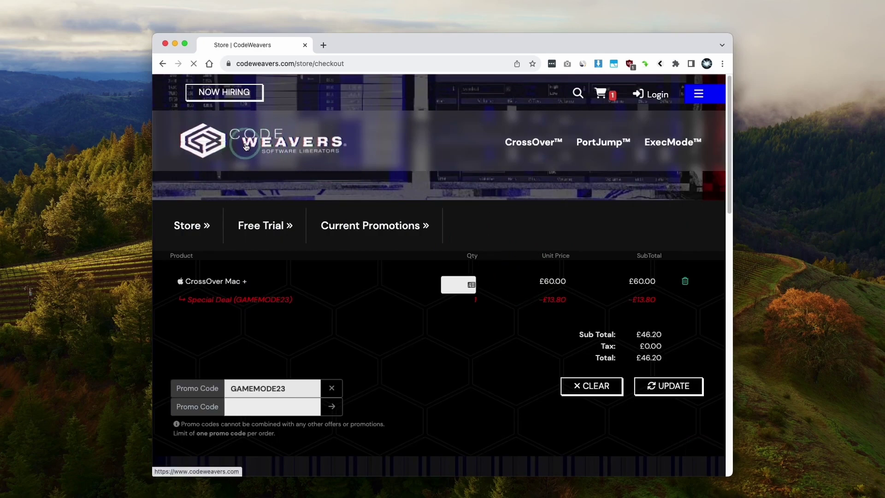
- Return to the CodeWeavers home page and open the CrossOver free trial download form
{"action": "left_click", "coordinate": [361, 151]}
{"action": "scroll", "coordinate": [490, 206], "scroll_direction": "down", "scroll_amount": 5}
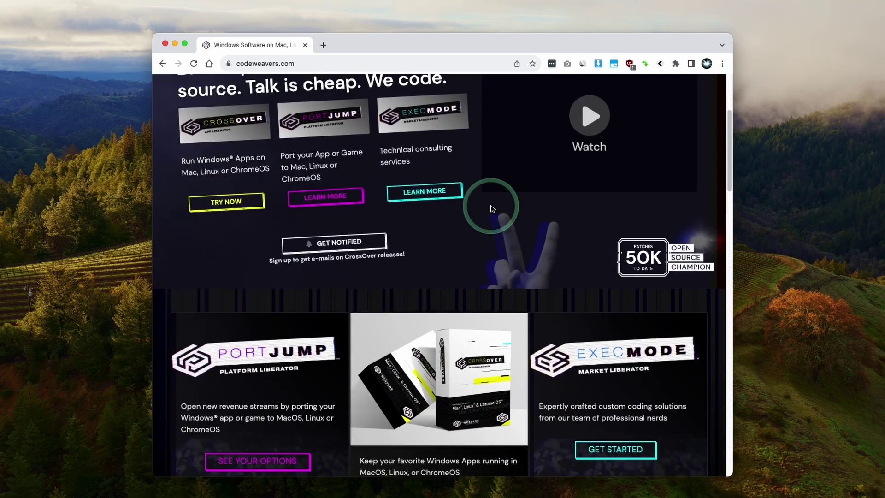
{"action": "scroll", "coordinate": [491, 211], "scroll_direction": "down", "scroll_amount": 3}
{"action": "left_click", "coordinate": [396, 316]}
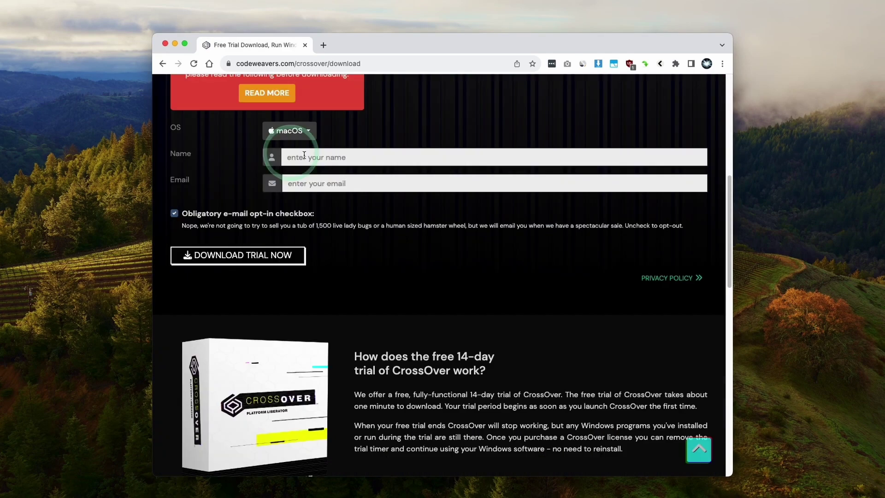
- Download the macOS CrossOver trial, saving crossover-23.5.0.zip in the Downloads folder
{"action": "left_click", "coordinate": [311, 179]}
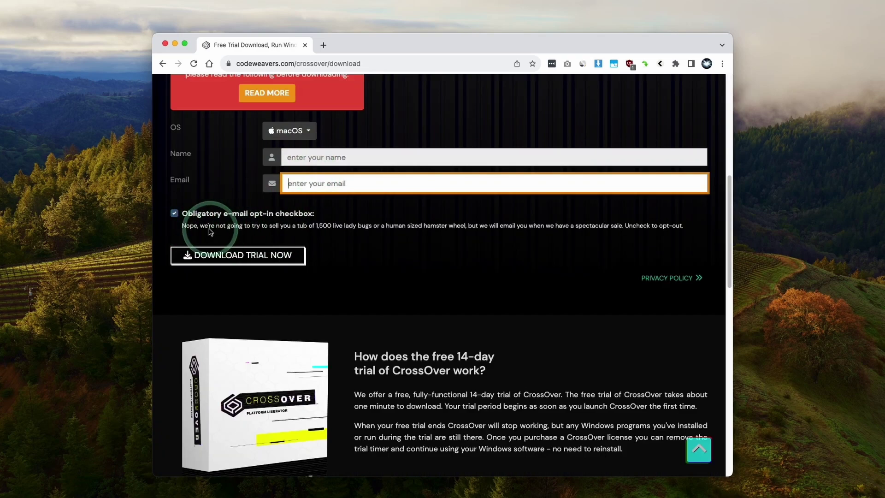
{"action": "left_click", "coordinate": [205, 259]}
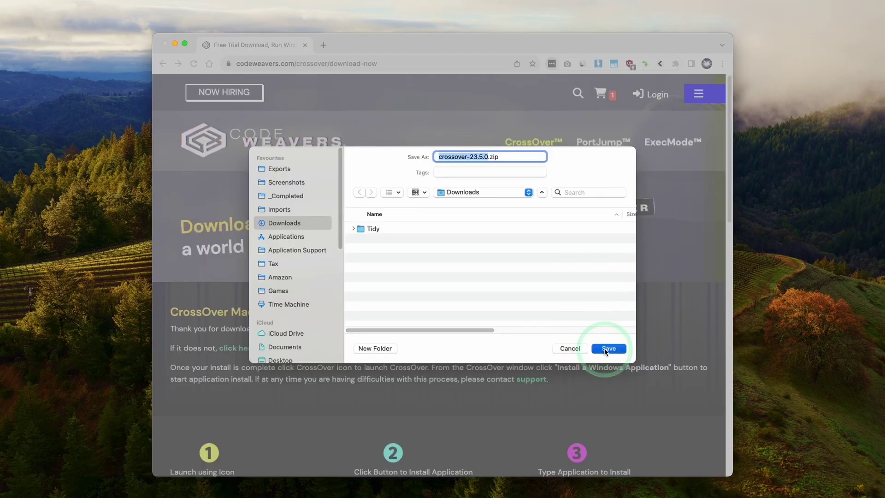
{"action": "left_click", "coordinate": [606, 349]}
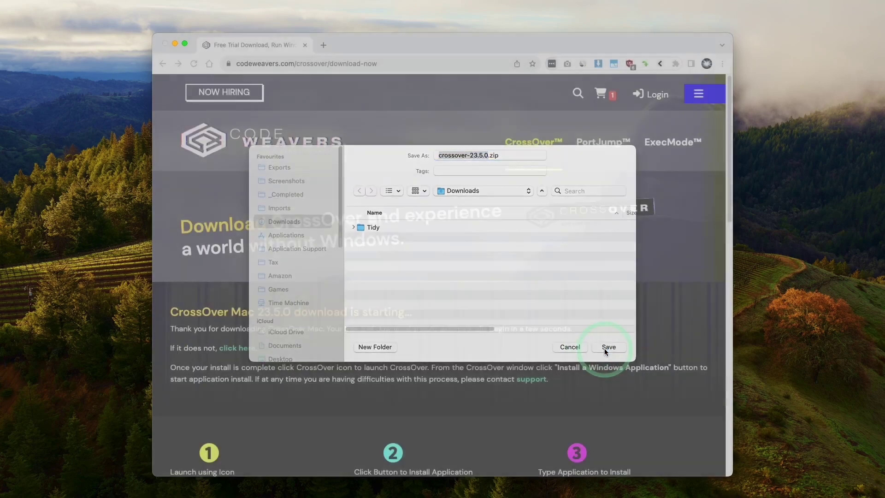
{"action": "left_click_drag", "start_coordinate": [247, 312], "coordinate": [271, 310]}
{"action": "left_click", "coordinate": [344, 316]}
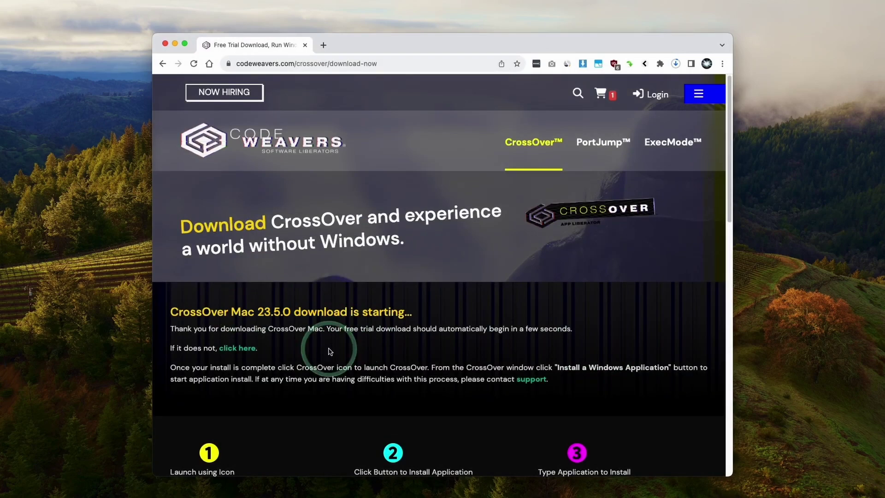
- Switch to Finder, minimise the browser window and extract crossover-23.5.0.zip in the Downloads folder
{"action": "left_click", "coordinate": [83, 487]}
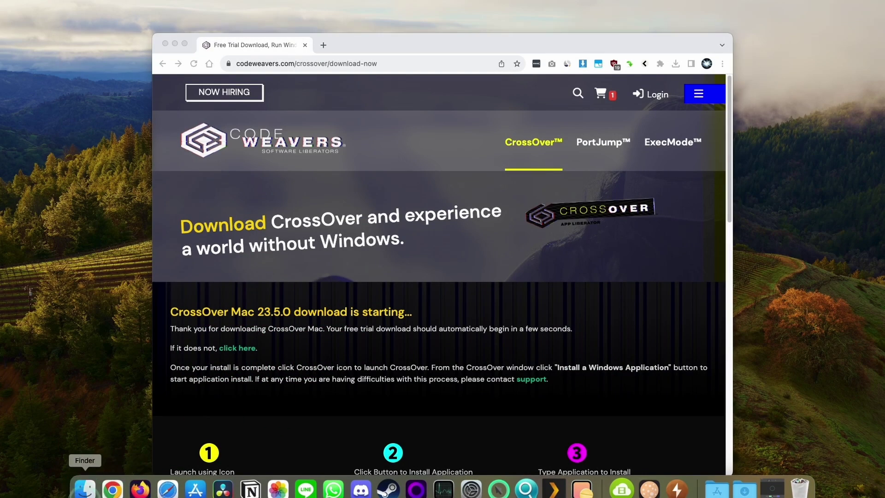
{"action": "left_click", "coordinate": [261, 167]}
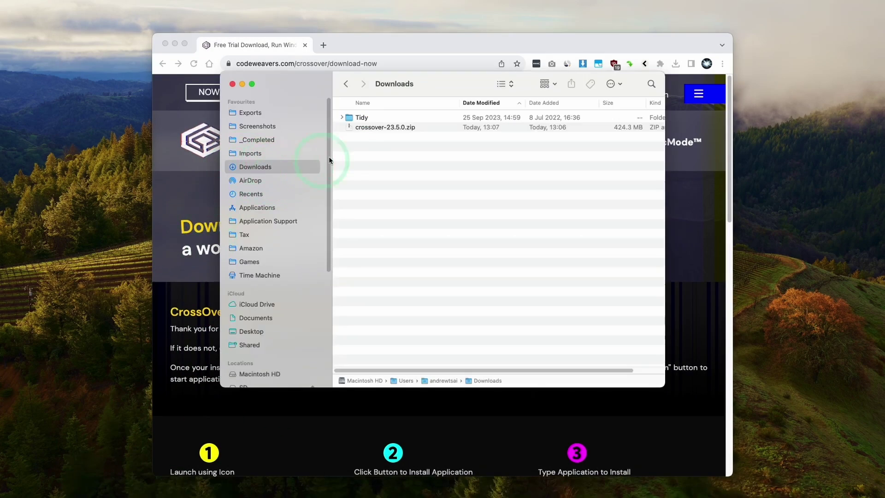
{"action": "left_click", "coordinate": [365, 118]}
{"action": "left_click", "coordinate": [411, 129]}
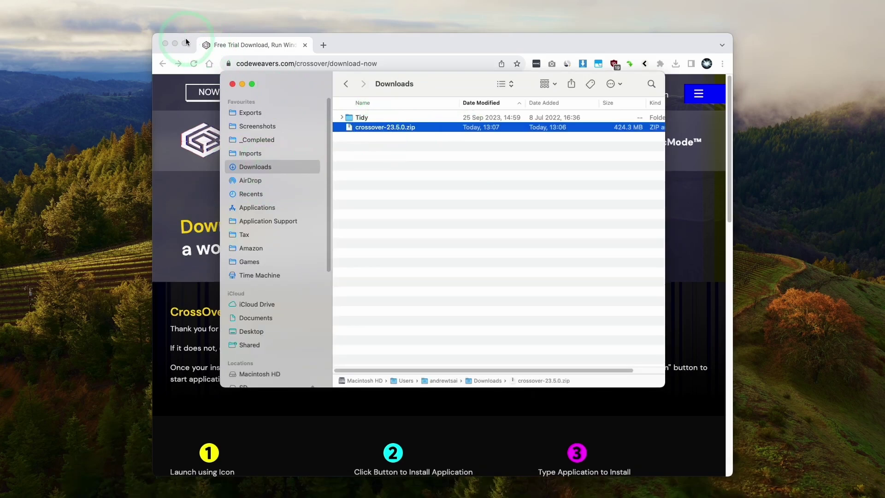
{"action": "left_click", "coordinate": [175, 45]}
{"action": "left_click", "coordinate": [385, 127]}
{"action": "double_click", "coordinate": [382, 129]}
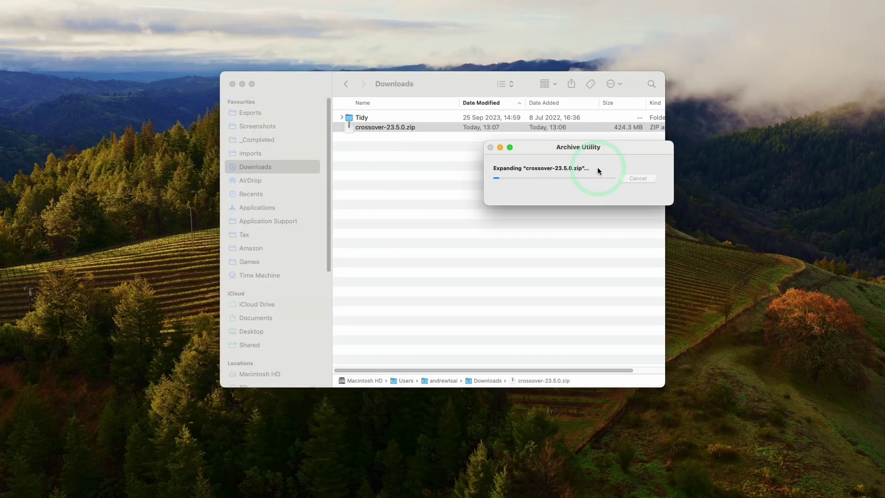
- Move the extracted CrossOver app into the Applications folder and open that folder
{"action": "left_click", "coordinate": [349, 129]}
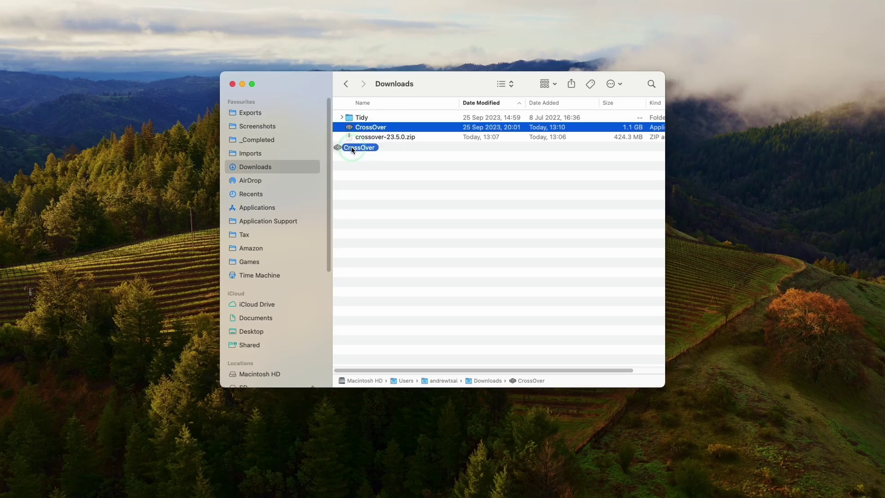
{"action": "left_click_drag", "start_coordinate": [304, 208], "coordinate": [295, 208]}
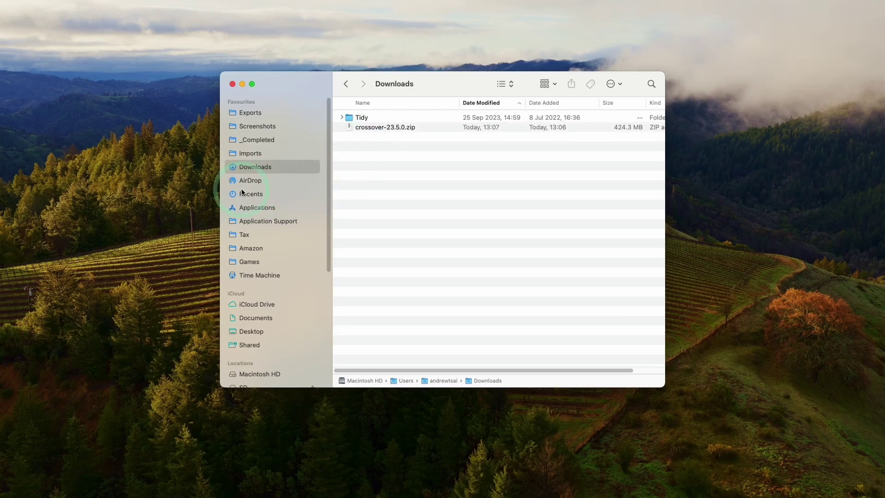
{"action": "left_click", "coordinate": [259, 208]}
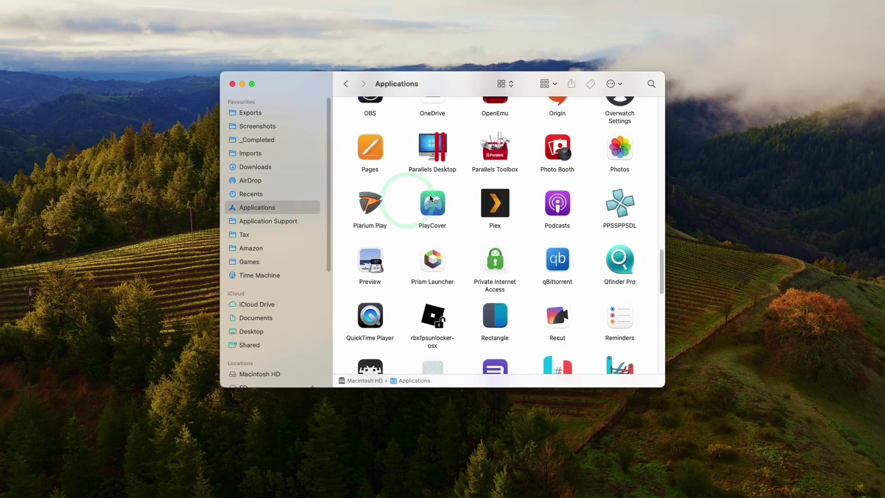
- Launch CrossOver from the Applications folder and allow the downloaded app to open
{"action": "left_click_drag", "start_coordinate": [662, 252], "coordinate": [644, 145]}
{"action": "left_click", "coordinate": [495, 223]}
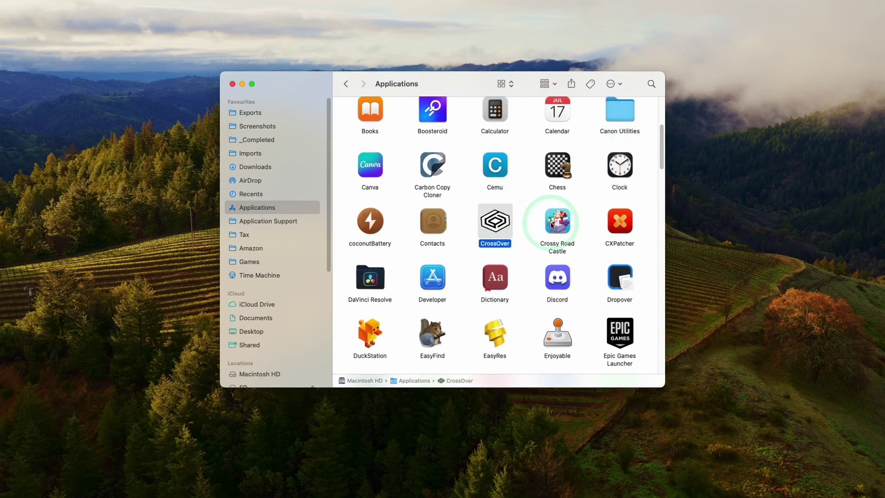
{"action": "double_click", "coordinate": [496, 227]}
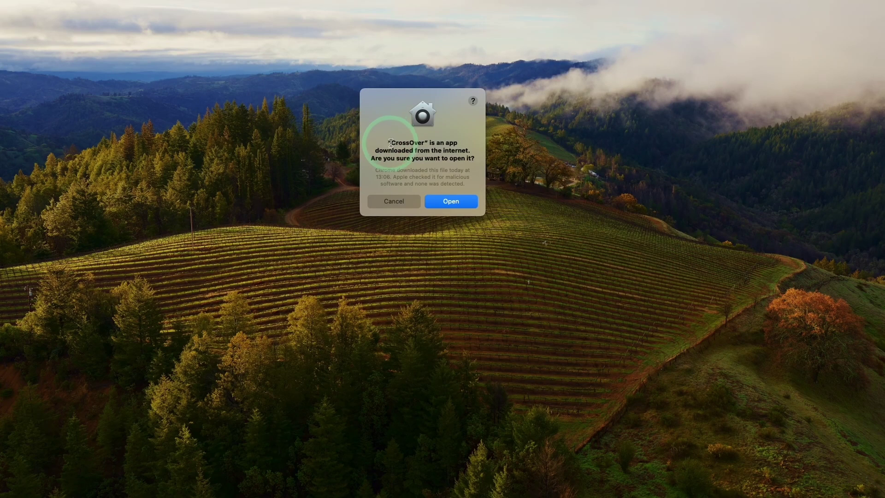
{"action": "left_click_drag", "start_coordinate": [391, 142], "coordinate": [461, 159]}
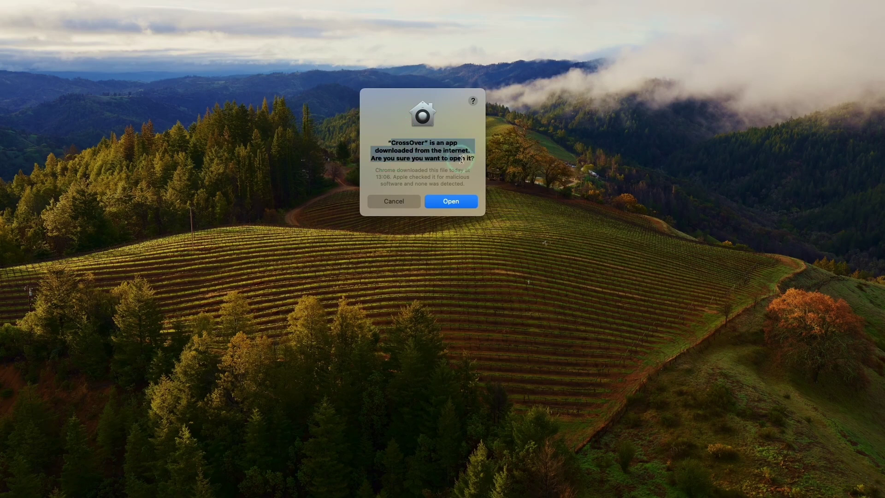
{"action": "left_click", "coordinate": [451, 201]}
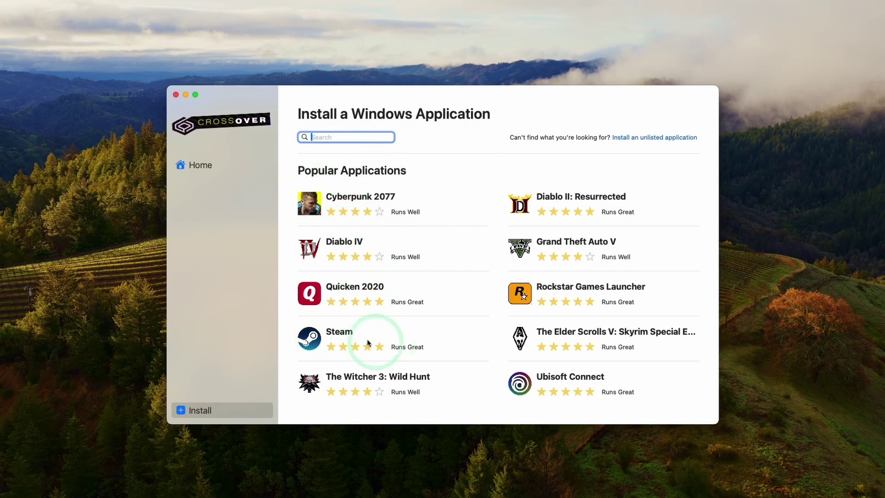
- Start installing Steam in CrossOver and accept the Courier New font licence agreement
{"action": "left_click", "coordinate": [337, 336]}
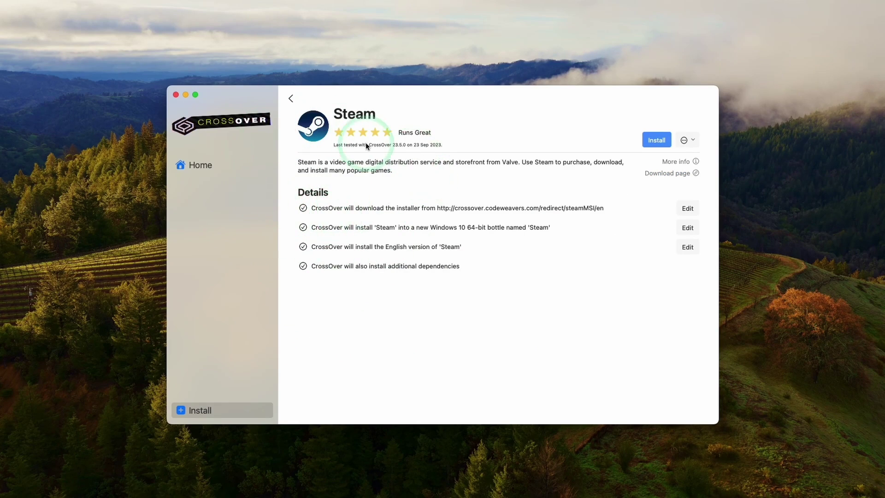
{"action": "left_click", "coordinate": [653, 143]}
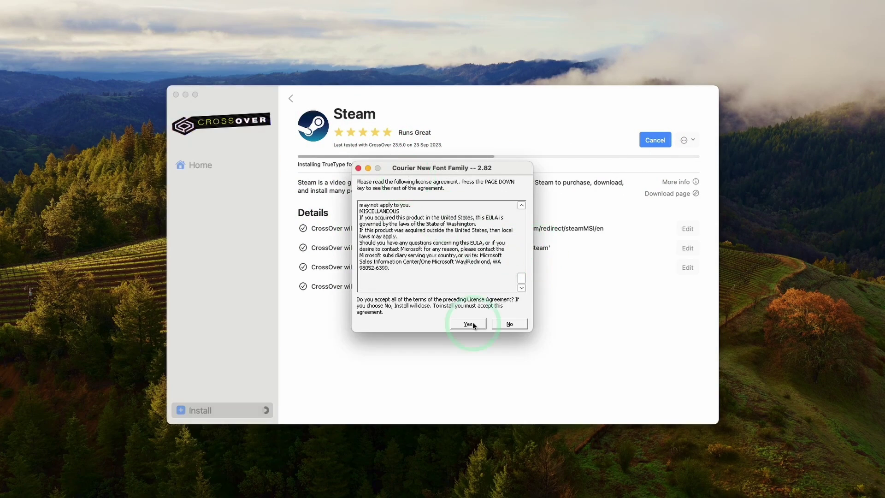
{"action": "left_click", "coordinate": [469, 325]}
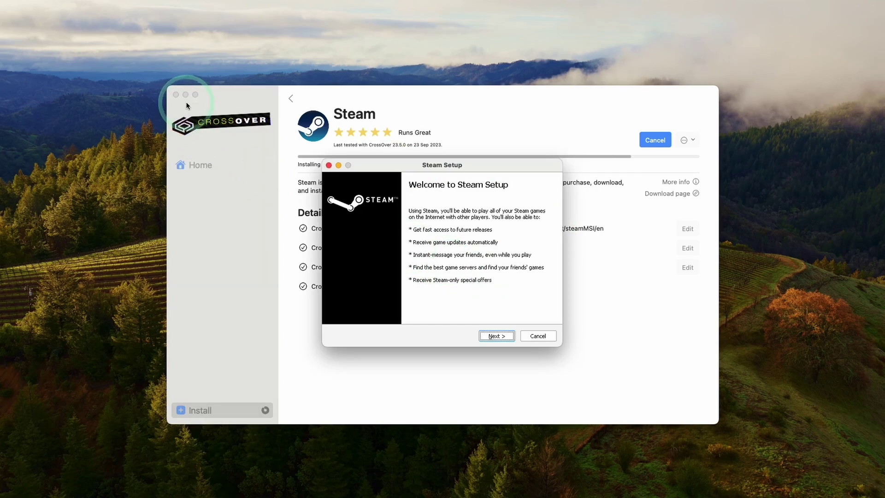
- Minimise the CrossOver window, install Steam into C:\Program Files (x86)\Steam with the setup wizard, and begin signing in with the account name
{"action": "left_click", "coordinate": [187, 95]}
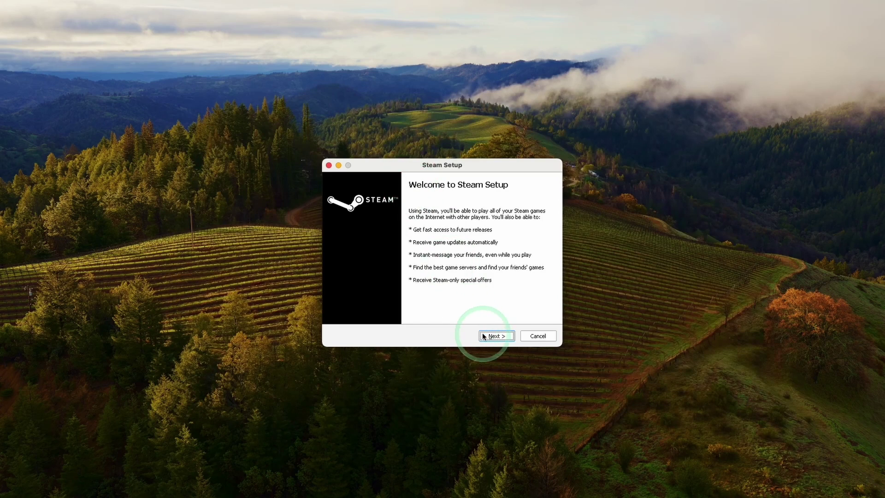
{"action": "left_click", "coordinate": [496, 338]}
{"action": "left_click", "coordinate": [505, 337]}
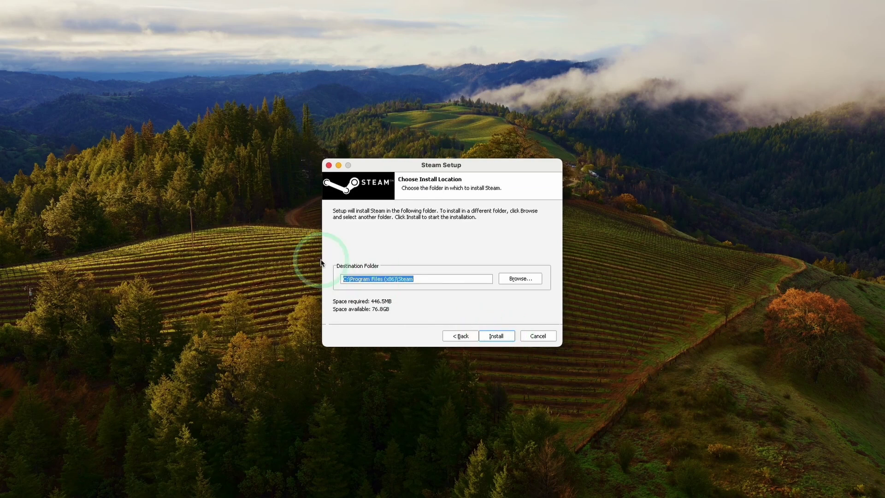
{"action": "left_click", "coordinate": [495, 336]}
{"action": "left_click", "coordinate": [504, 339]}
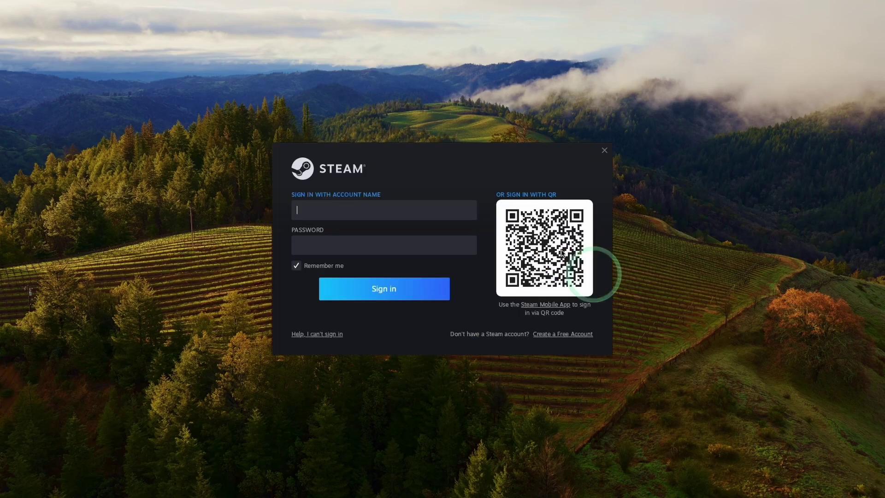
{"action": "left_click", "coordinate": [306, 209]}
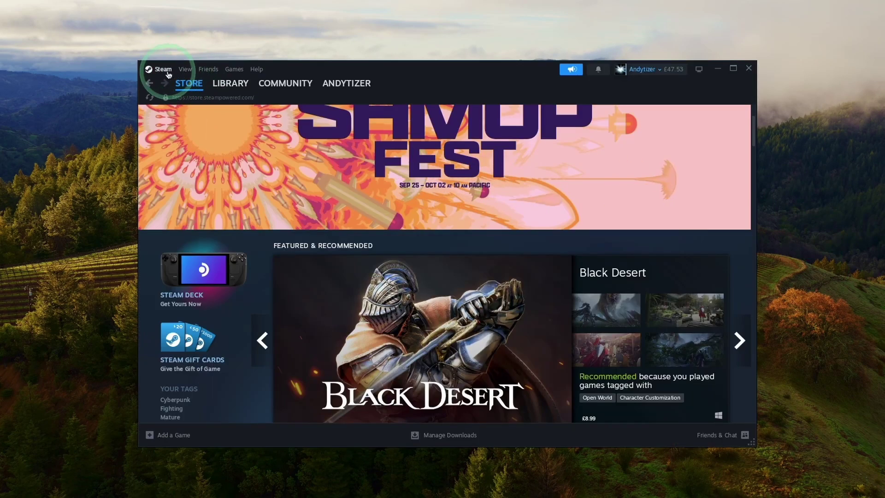
- Look through Steam's client and profile menus and browse the offers on the store front page
{"action": "left_click", "coordinate": [163, 70]}
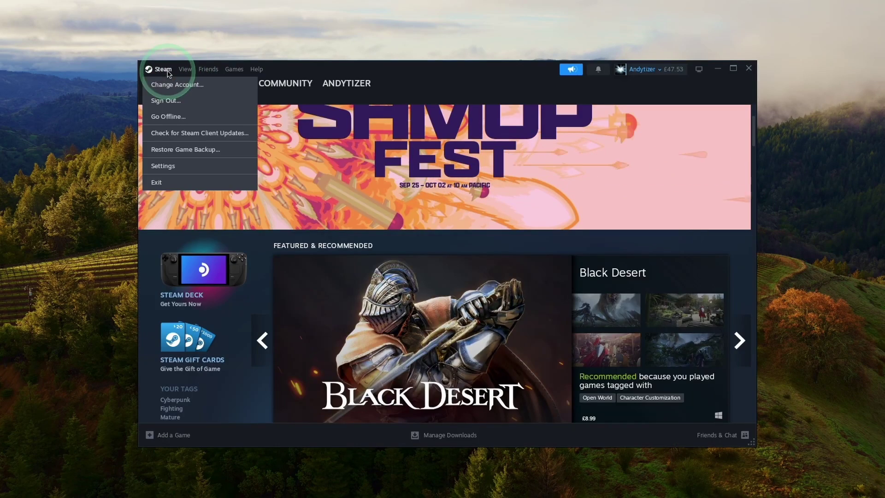
{"action": "mouse_move", "coordinate": [347, 83]}
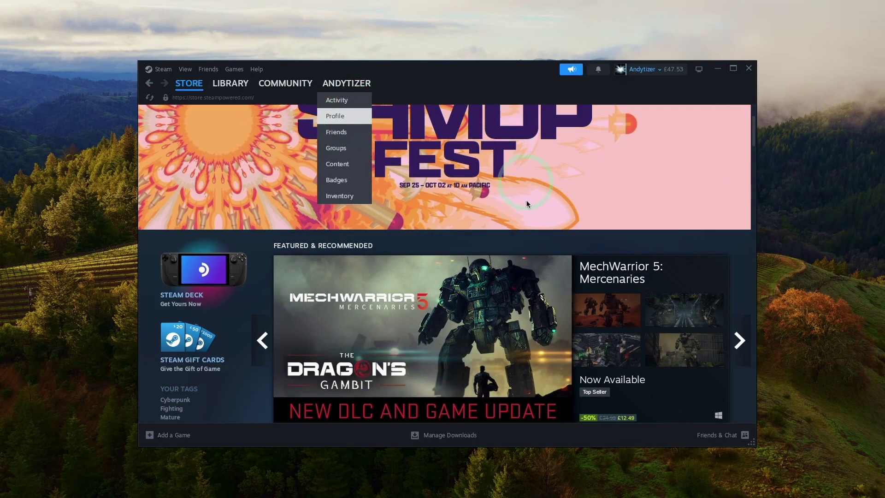
{"action": "scroll", "coordinate": [662, 257], "scroll_direction": "down", "scroll_amount": 8}
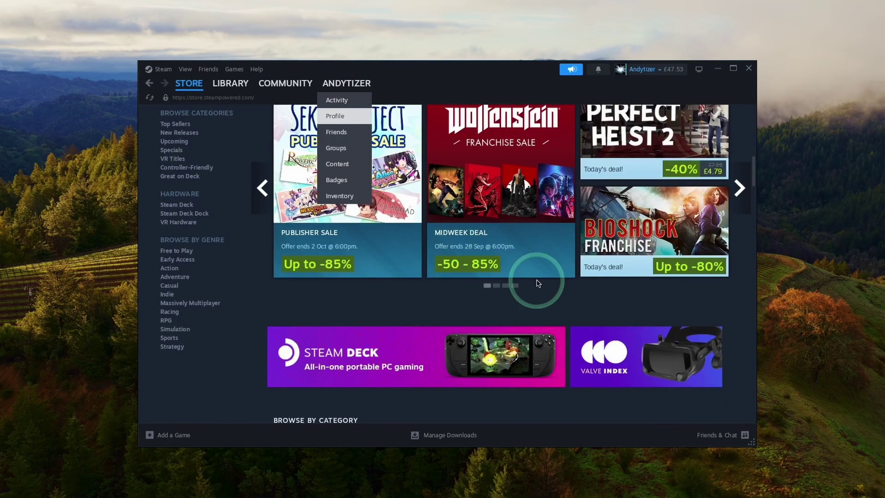
{"action": "scroll", "coordinate": [531, 279], "scroll_direction": "down", "scroll_amount": 6}
{"action": "scroll", "coordinate": [479, 249], "scroll_direction": "down", "scroll_amount": 10}
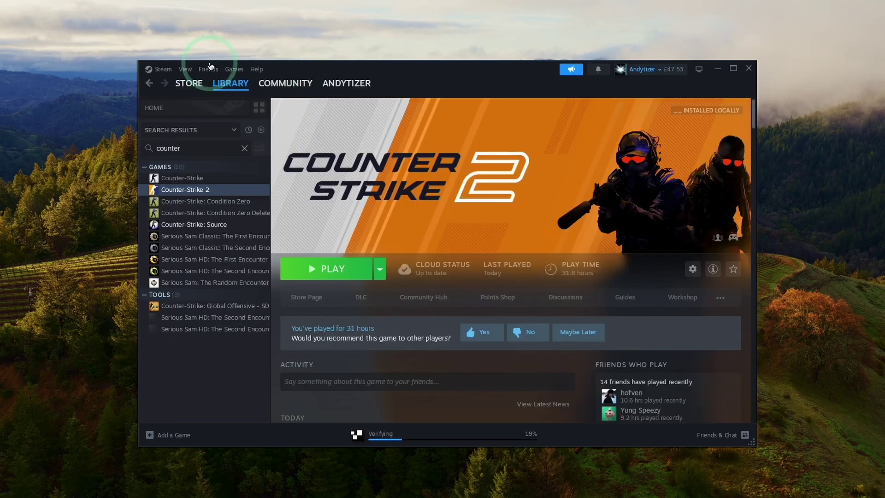
- Exit Steam and relaunch it from the Steam bottle in CrossOver
{"action": "left_click", "coordinate": [161, 69]}
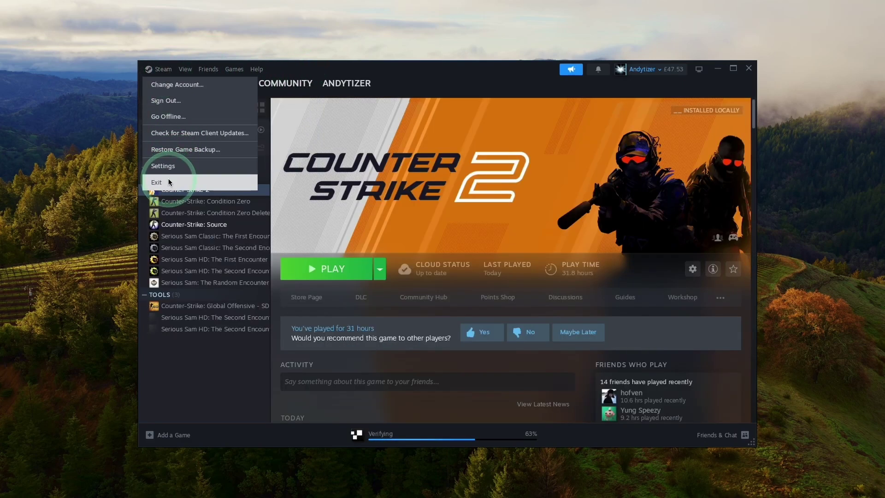
{"action": "left_click", "coordinate": [169, 182]}
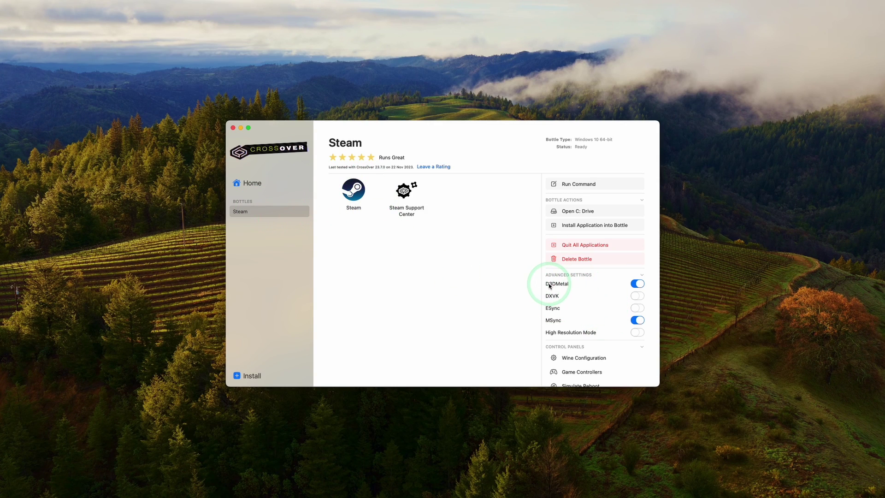
{"action": "mouse_move", "coordinate": [557, 287]}
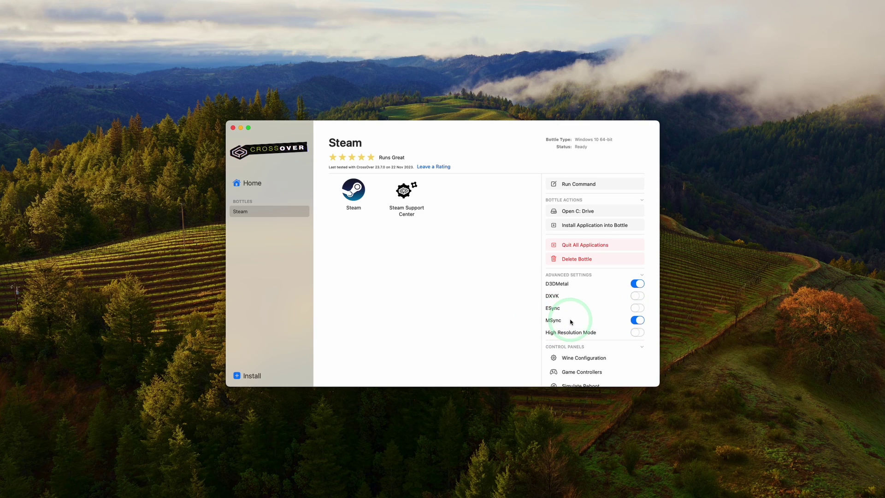
{"action": "left_click", "coordinate": [358, 199]}
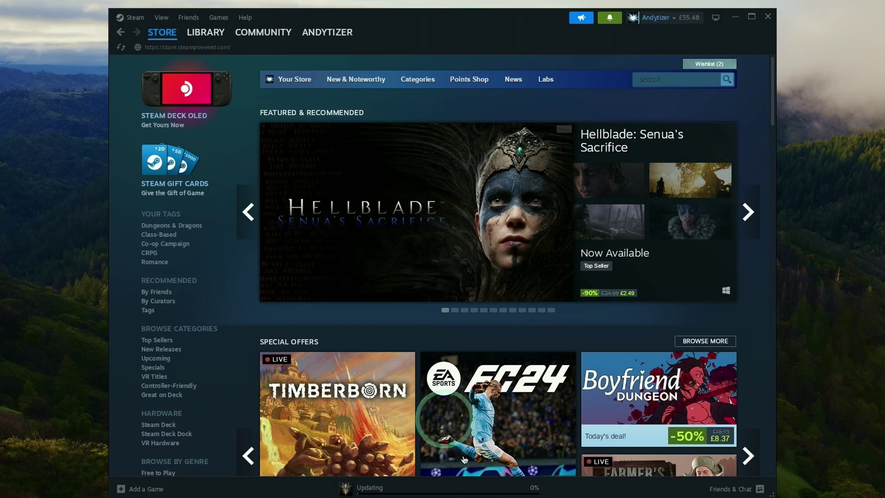
- Return to the Steam window, search the store for palworld and open the Palworld store page
{"action": "left_click", "coordinate": [571, 494]}
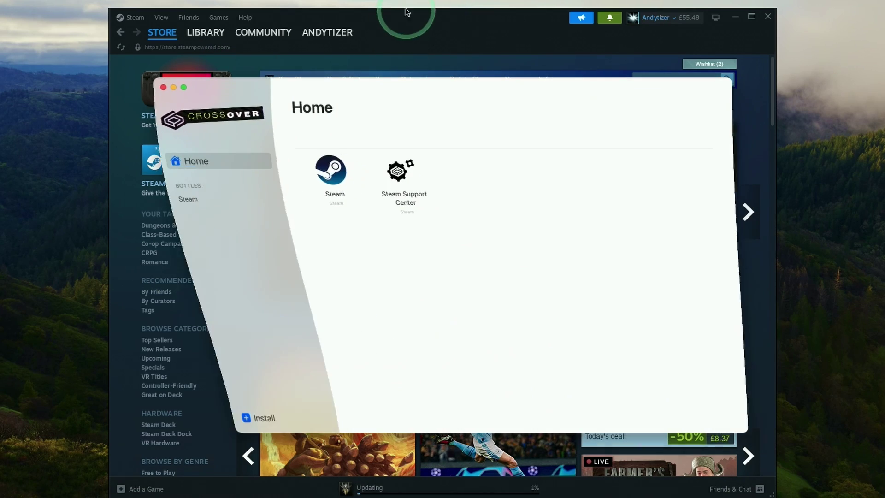
{"action": "left_click", "coordinate": [419, 34]}
{"action": "left_click", "coordinate": [648, 79]}
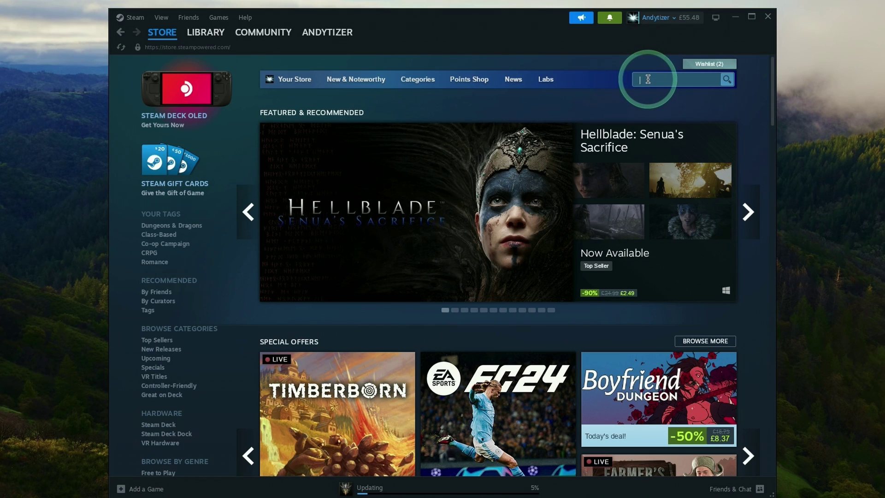
{"action": "type", "text": "palwo"}
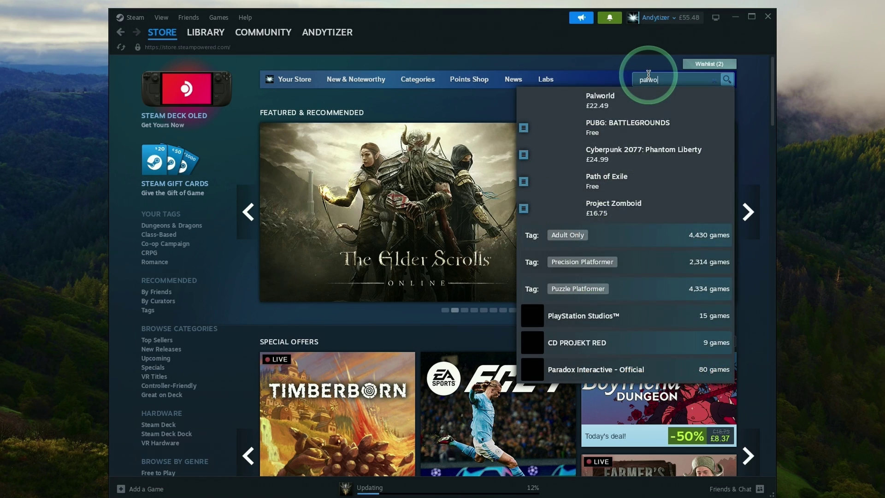
{"action": "type", "text": "rld"}
{"action": "left_click", "coordinate": [613, 101]}
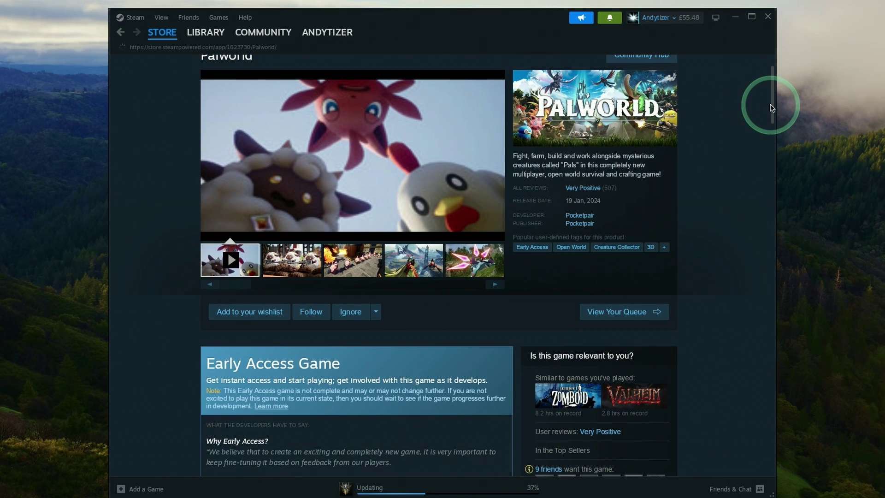
- Add Palworld to the shopping cart and check out as a purchase for oneself
{"action": "scroll", "coordinate": [767, 118], "scroll_direction": "down", "scroll_amount": 6}
{"action": "left_click", "coordinate": [463, 250]}
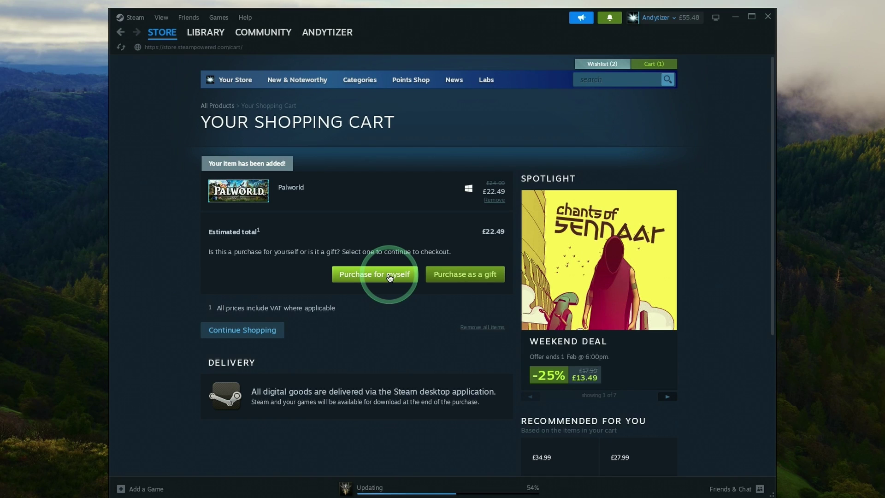
{"action": "left_click", "coordinate": [390, 275]}
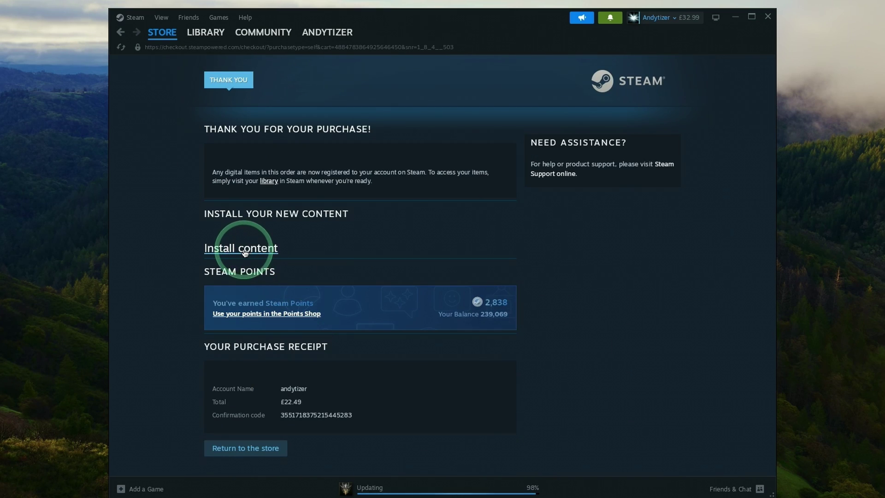
- Install Palworld from the Steam library to Local Drive (F:), accepting its EULA
{"action": "left_click", "coordinate": [215, 32]}
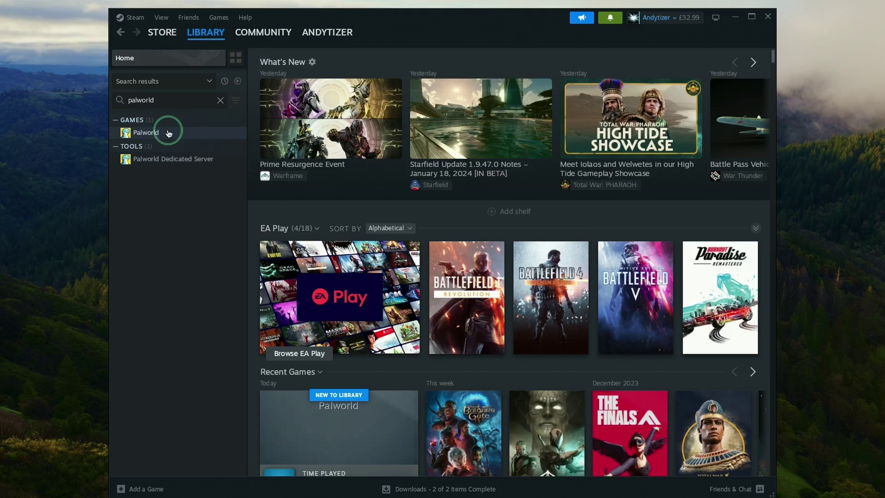
{"action": "left_click", "coordinate": [170, 131]}
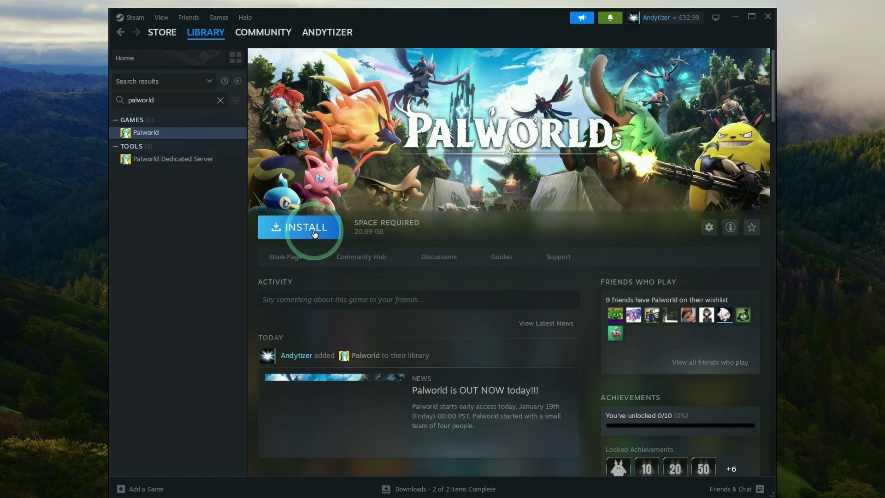
{"action": "left_click", "coordinate": [313, 230]}
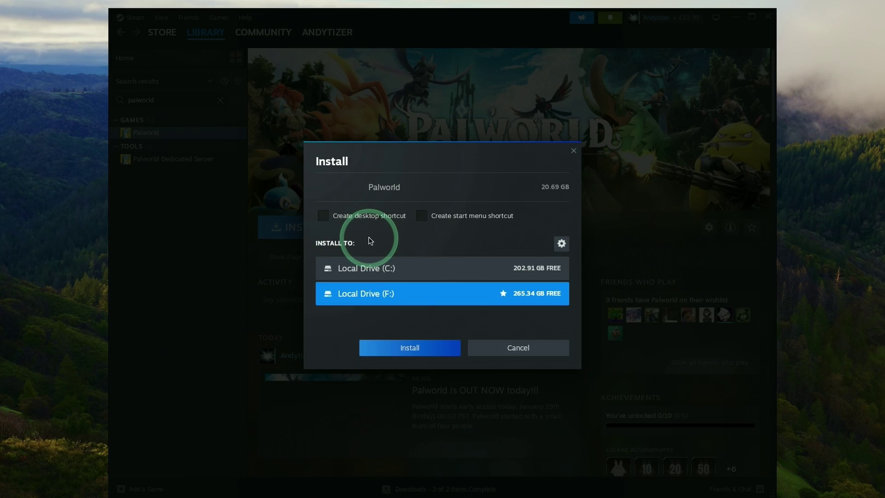
{"action": "left_click", "coordinate": [425, 346]}
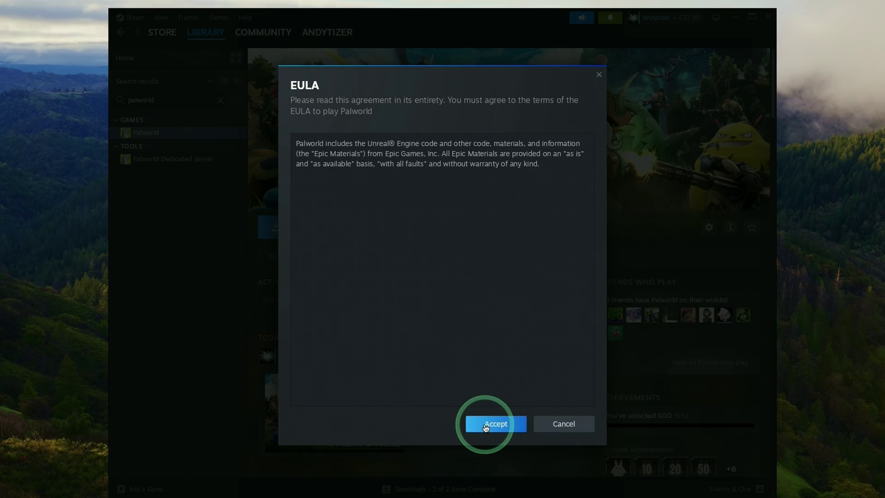
{"action": "left_click", "coordinate": [486, 425]}
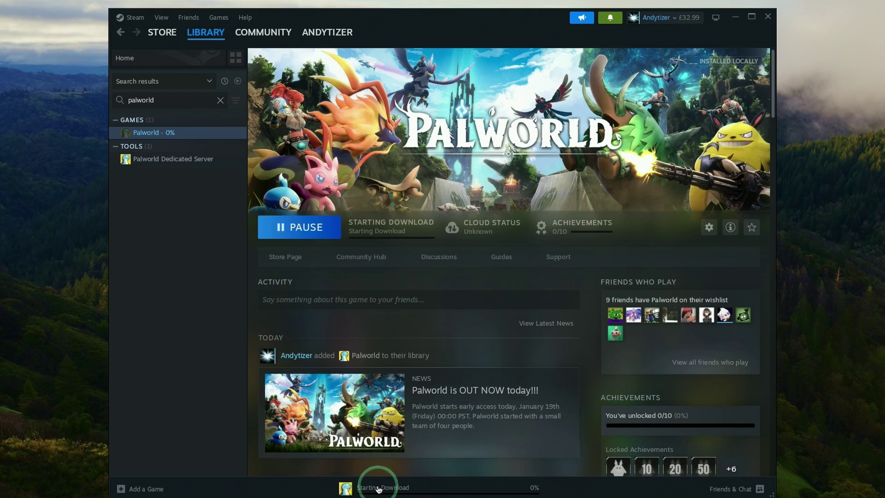
{"action": "left_click", "coordinate": [391, 474]}
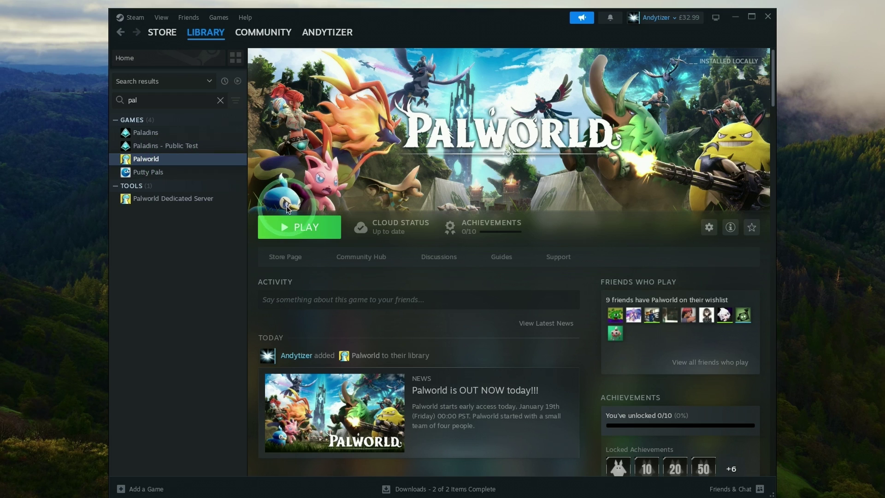
- Launch Palworld from the library, decline the AMD driver download page and close the game's patch notes
{"action": "left_click", "coordinate": [290, 227]}
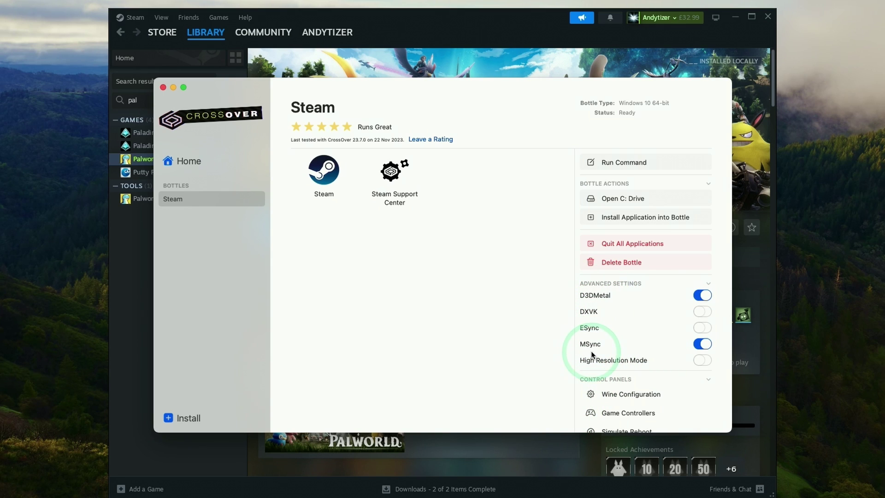
{"action": "left_click", "coordinate": [425, 61]}
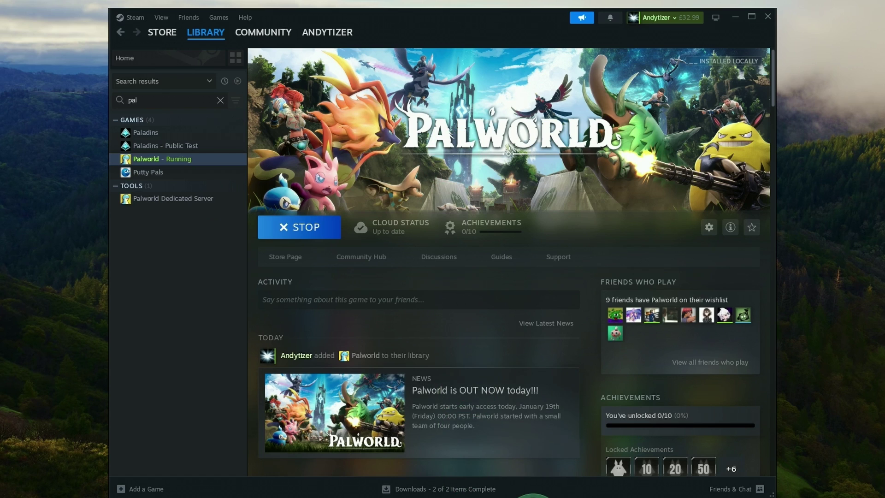
{"action": "mouse_move", "coordinate": [664, 494]}
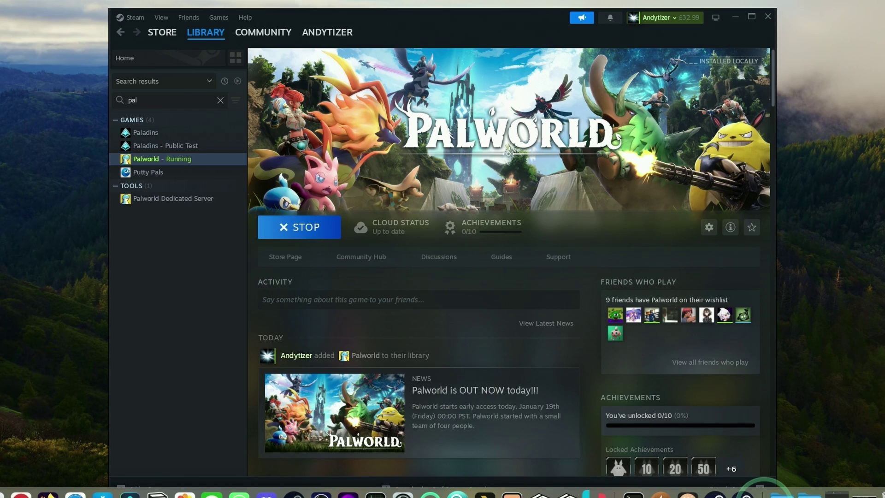
{"action": "left_click", "coordinate": [763, 491]}
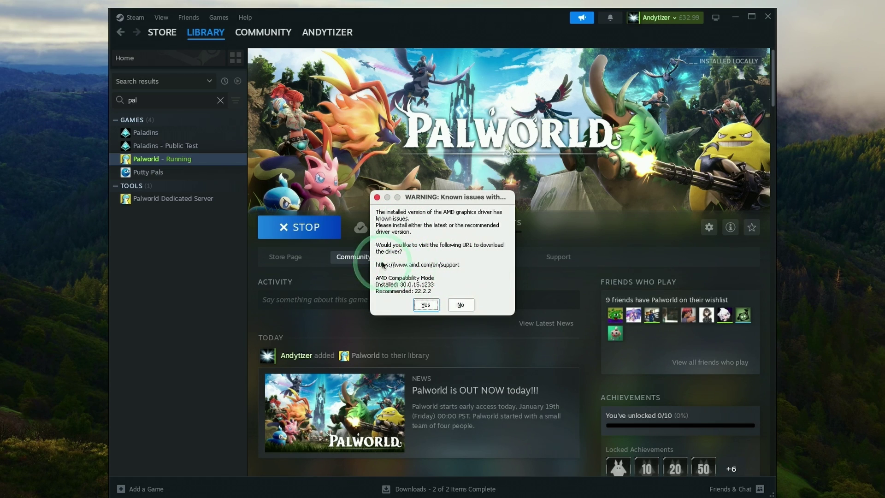
{"action": "left_click", "coordinate": [460, 305]}
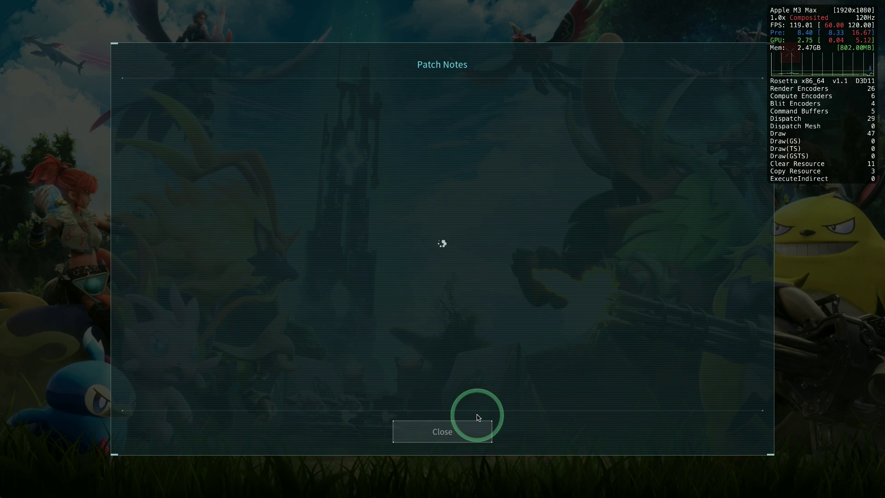
{"action": "left_click", "coordinate": [441, 433]}
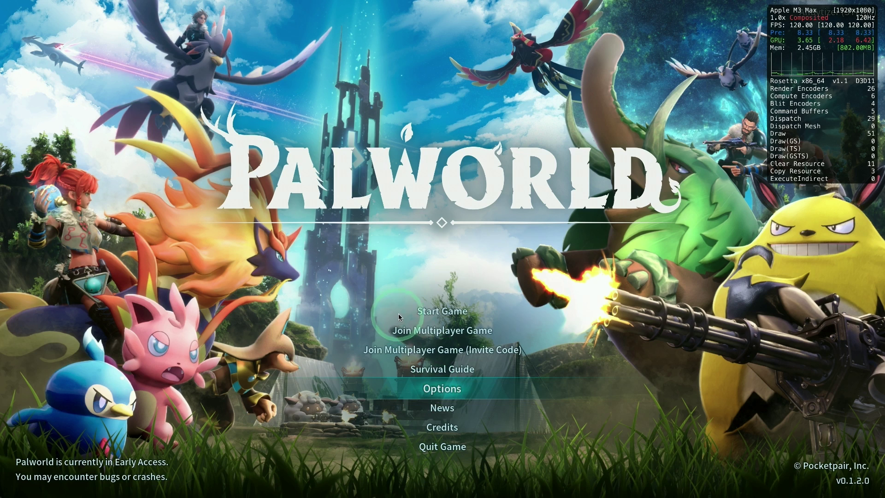
- Review the graphics settings in Palworld's options and return to the title screen
{"action": "key", "text": "Return"}
{"action": "left_click", "coordinate": [59, 80]}
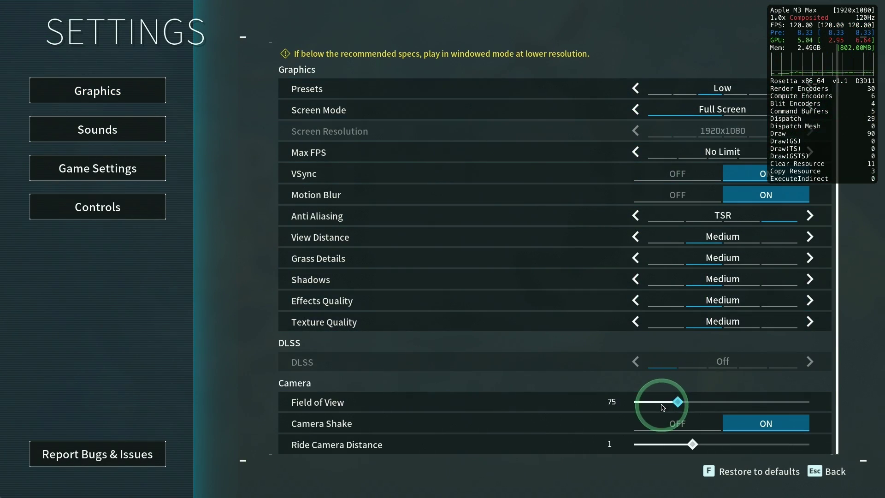
{"action": "key", "text": "Escape"}
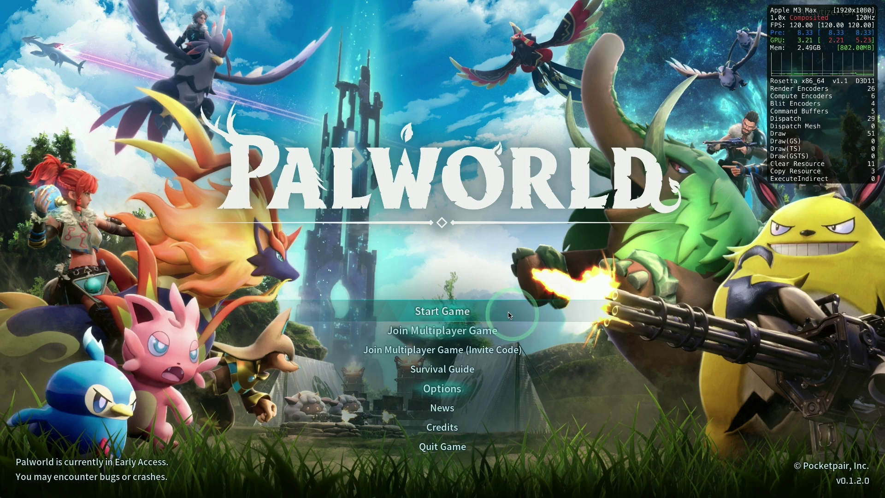
- Create a new world named Palpagos Islands with Casual difficulty and multiplayer off, and start the game
{"action": "left_click", "coordinate": [447, 313]}
{"action": "left_click", "coordinate": [406, 73]}
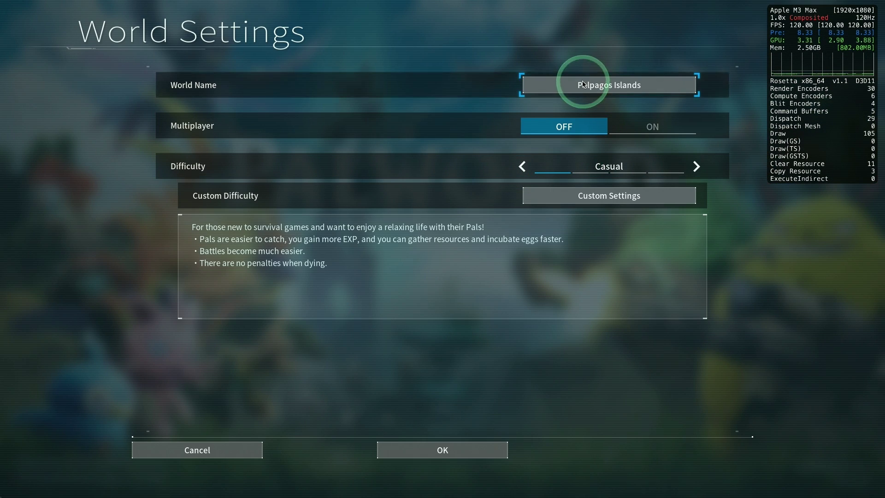
{"action": "left_click", "coordinate": [458, 451]}
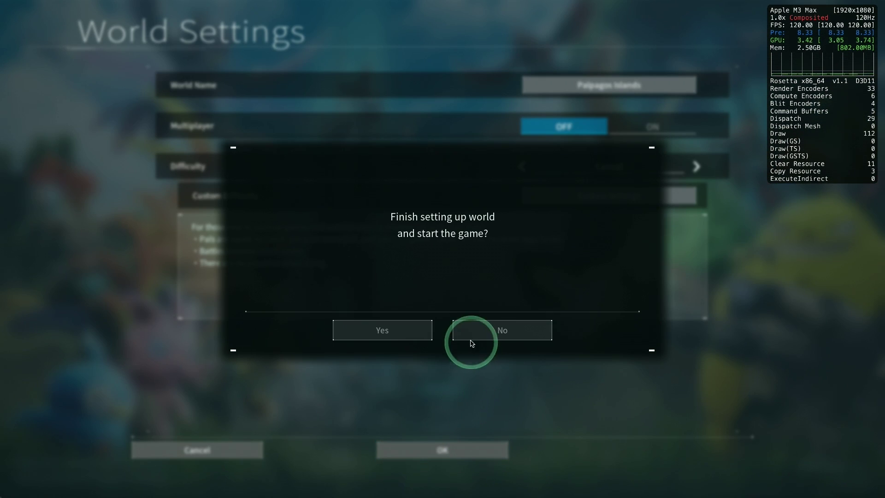
{"action": "left_click", "coordinate": [406, 330]}
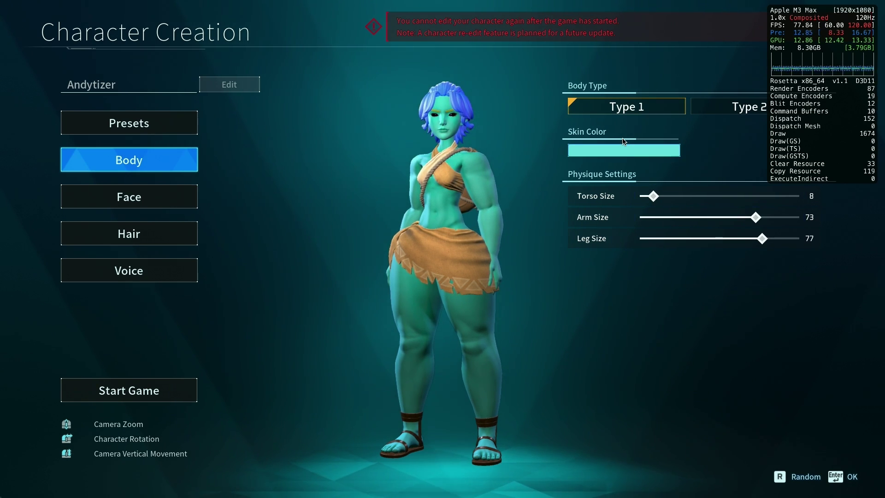
- Randomize the new character's body type, skin color and physique several times in Character Creation
{"action": "key", "text": "r"}
{"action": "key", "text": "r"}
{"action": "key", "text": "r"}
{"action": "key", "text": "r"}
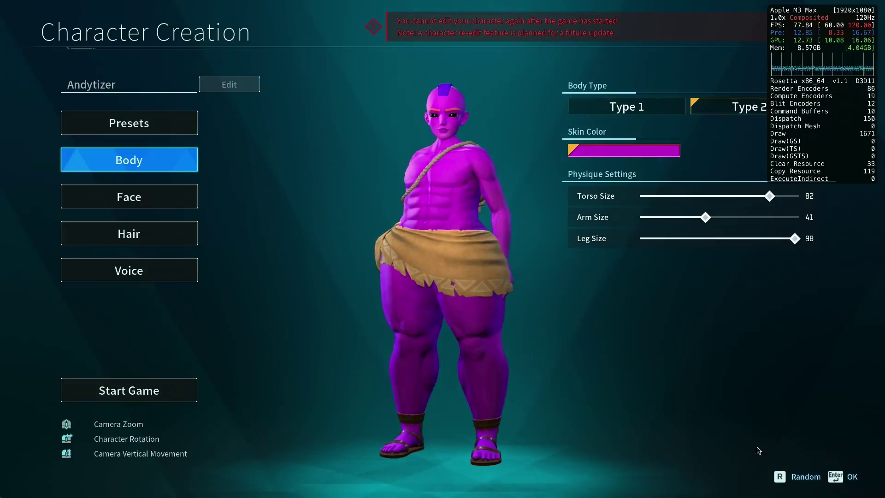
{"action": "key", "text": "r"}
{"action": "key", "text": "r"}
{"action": "key", "text": "r"}
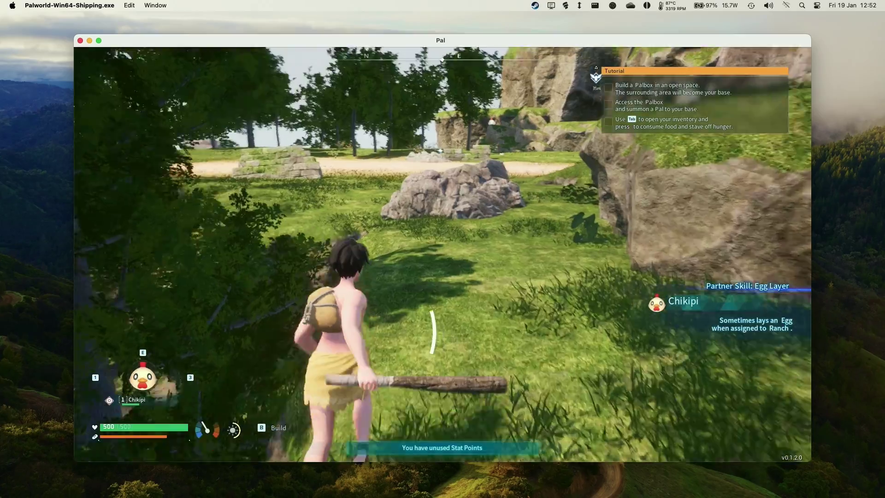
- Run the character across the grassy hillside toward the sandy patch, jump on the way, and swing the Wooden Club near the stone
{"action": "key", "text": "w"}
{"action": "key", "text": "space"}
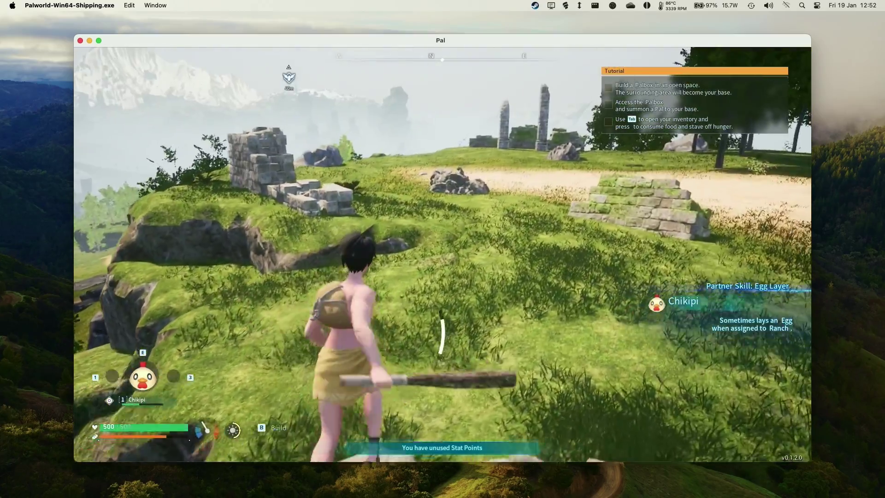
{"action": "key", "text": "w"}
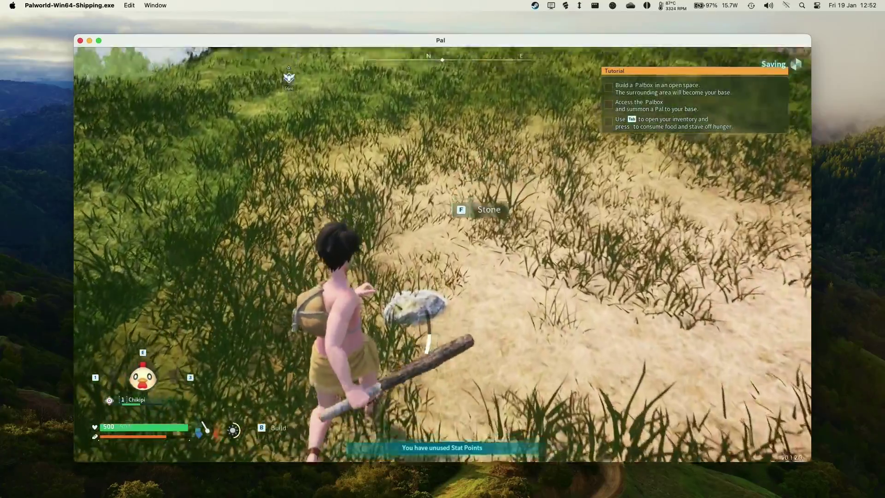
{"action": "left_click", "coordinate": [442, 254]}
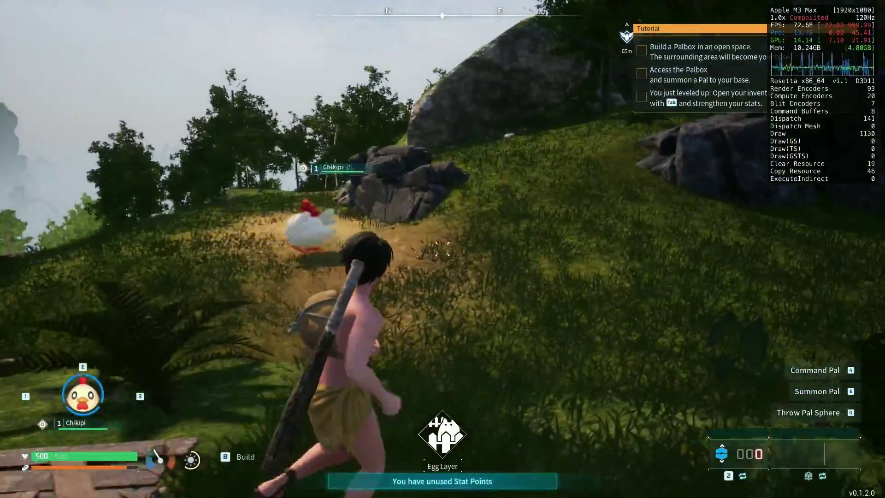
- Walk the character uphill past the rocks alongside the summoned Chikipi, and recall the Pal
{"action": "key", "text": "w"}
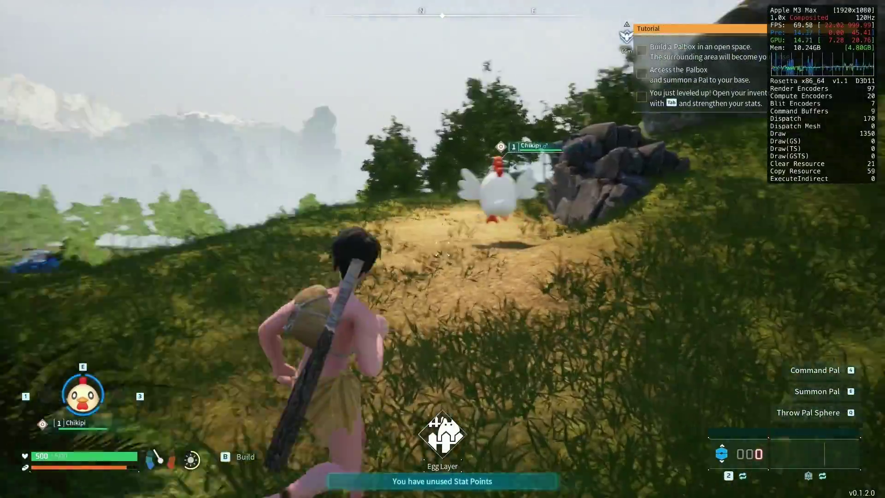
{"action": "key", "text": "w"}
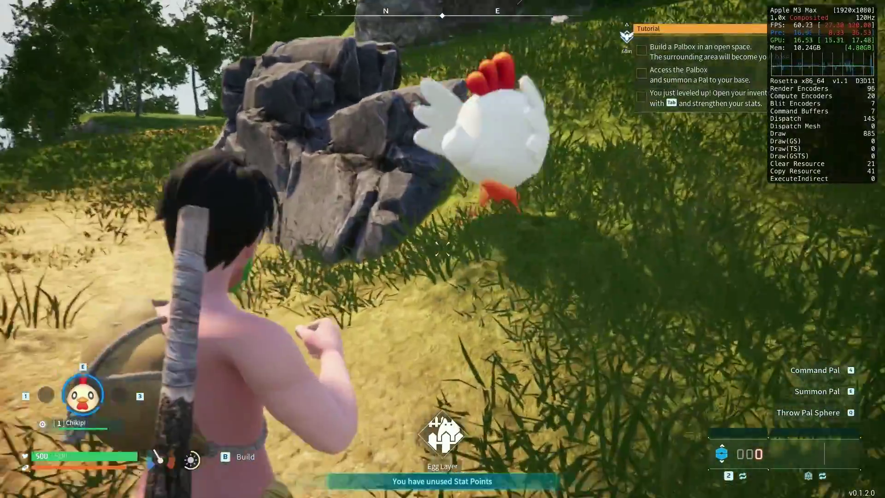
{"action": "key", "text": "w"}
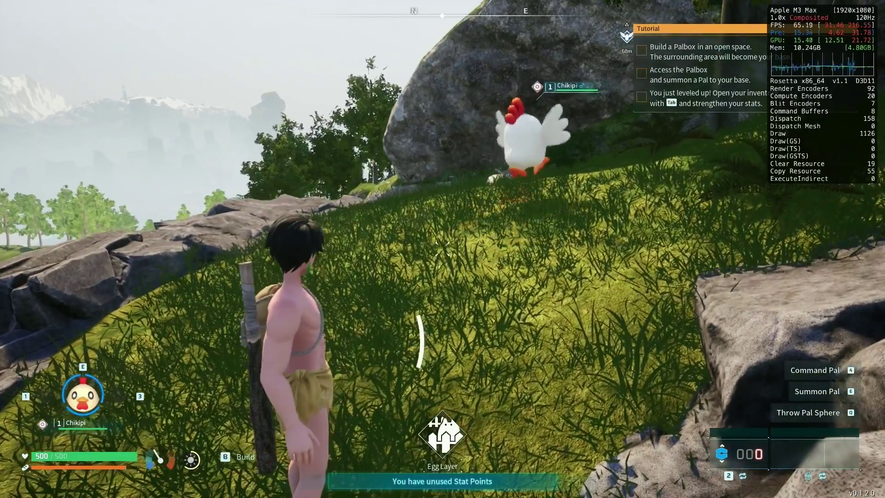
{"action": "key", "text": "e"}
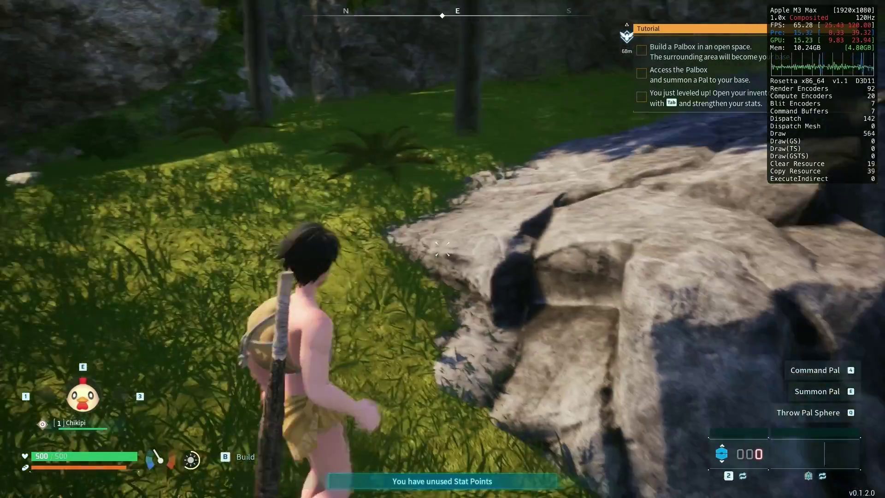